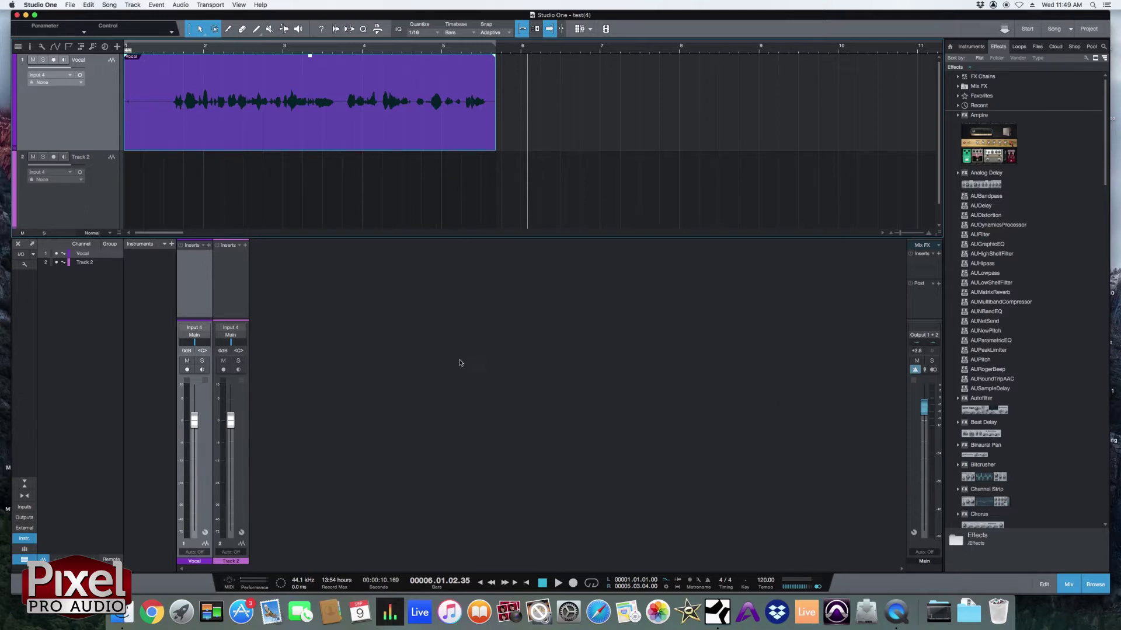
# Enlarge the mixer below the arrangement so the Vocal and Track 2 channels show fully
pyautogui.scroll(-1, 421, 129)
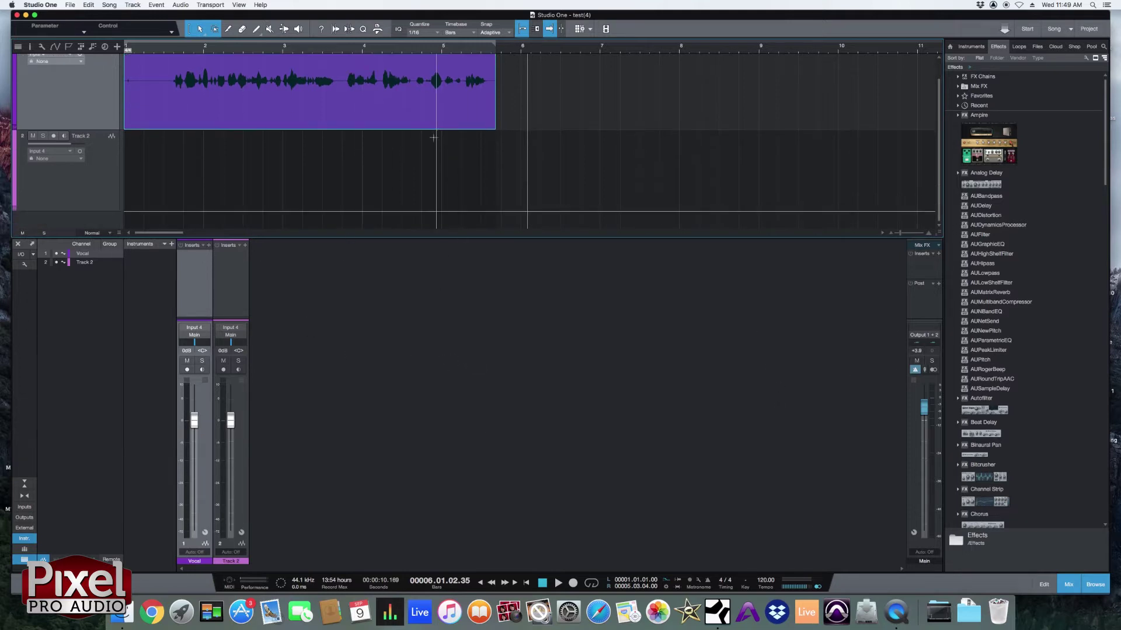
# Sort the Vocal insert effect browser by flat list, category and format, then back to vendor
pyautogui.click(209, 246)
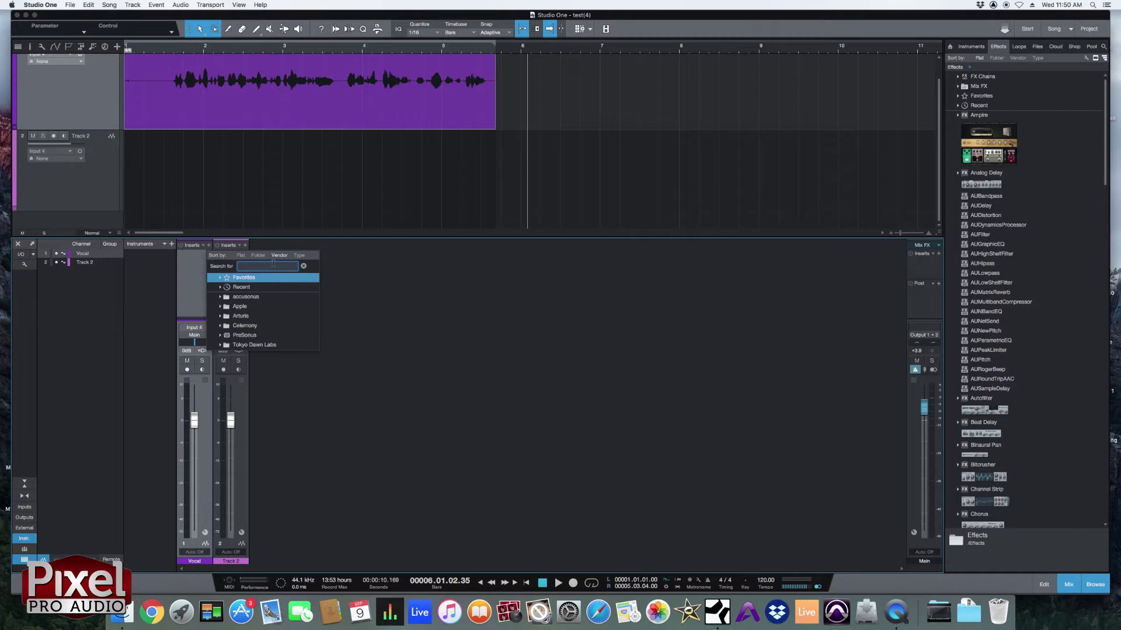
pyautogui.click(241, 256)
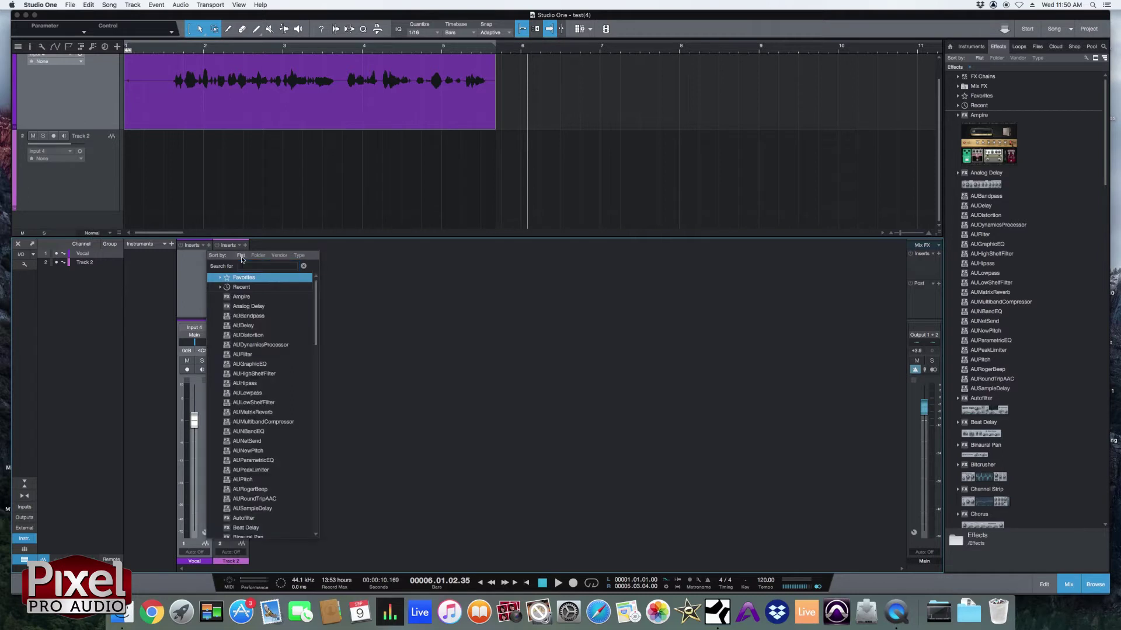
pyautogui.click(257, 256)
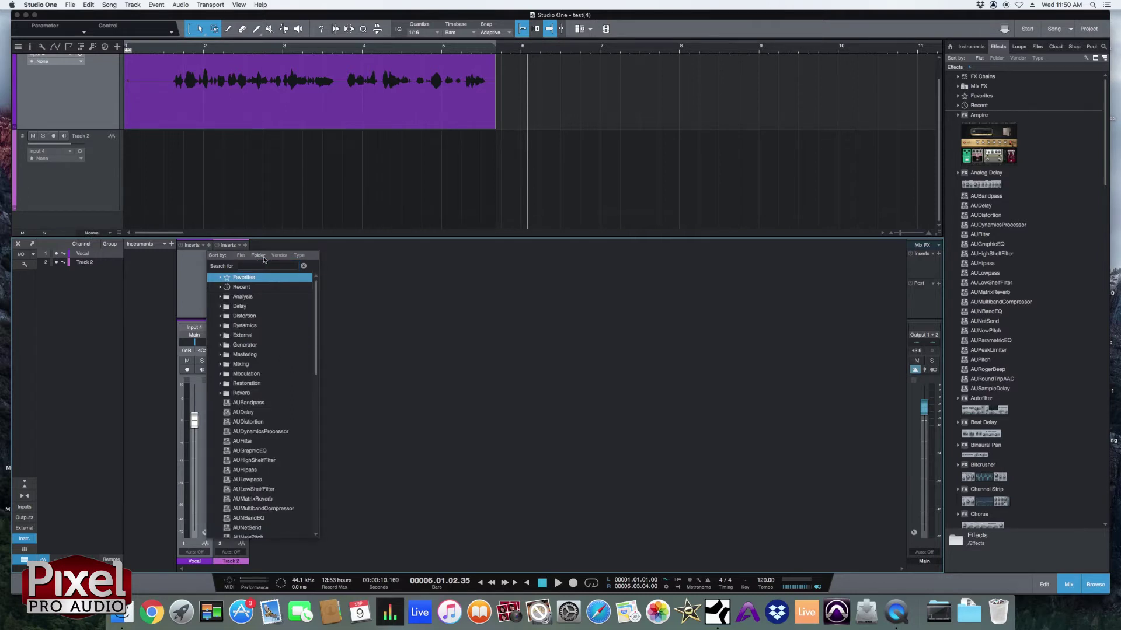
pyautogui.click(300, 257)
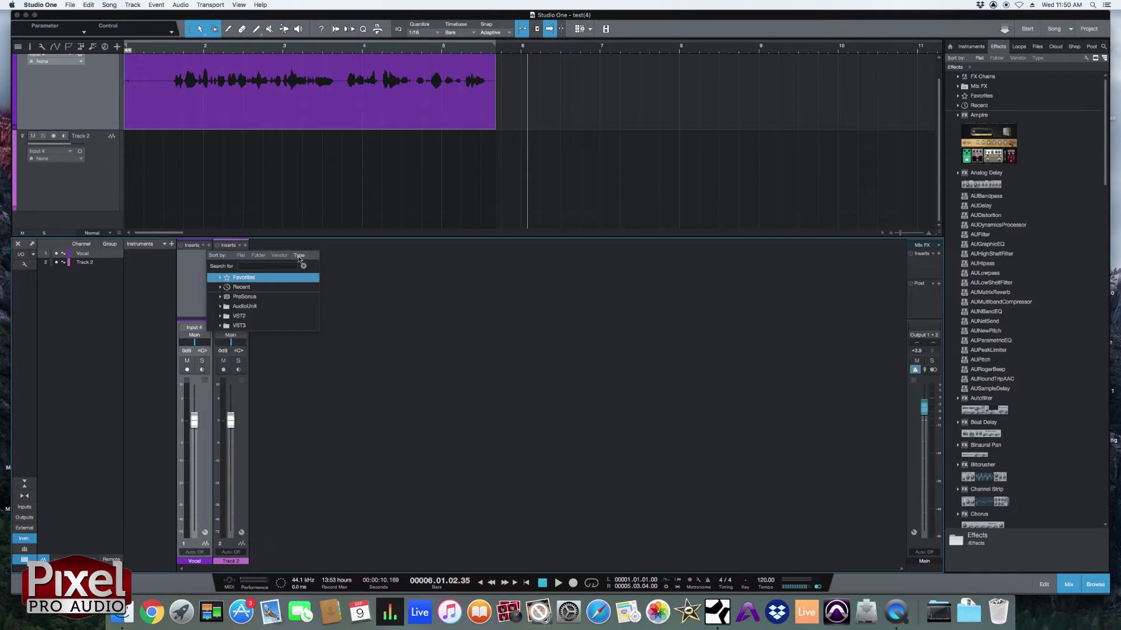
pyautogui.click(281, 257)
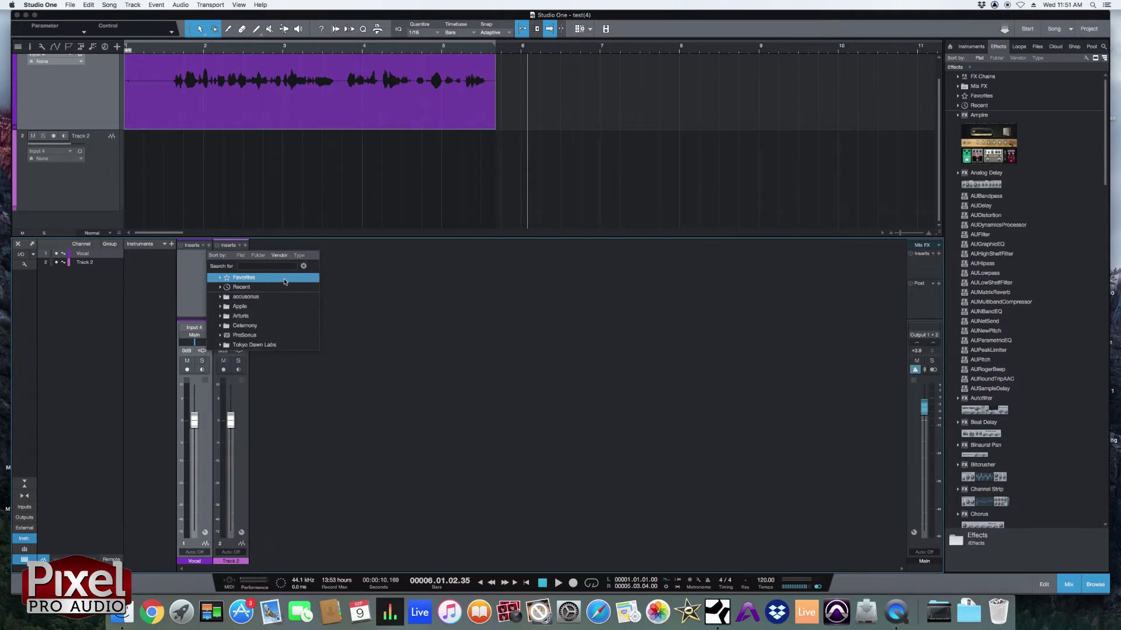
# Add PreSonus Groove Delay to the Vocal channel's inserts
pyautogui.click(225, 336)
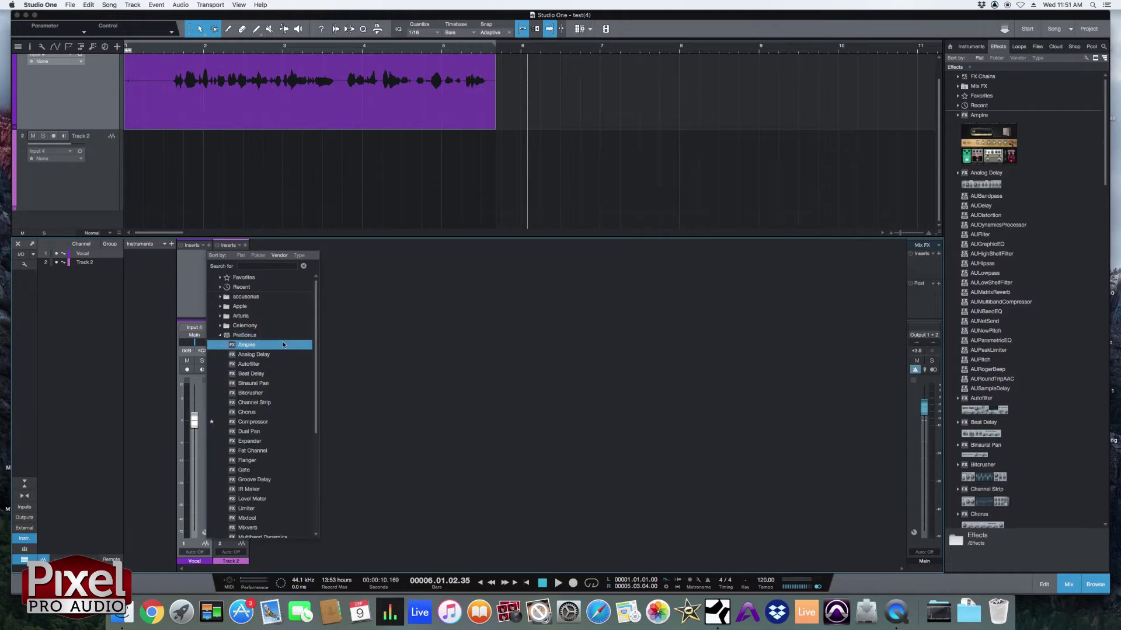
pyautogui.scroll(-3, 279, 382)
pyautogui.scroll(3, 278, 383)
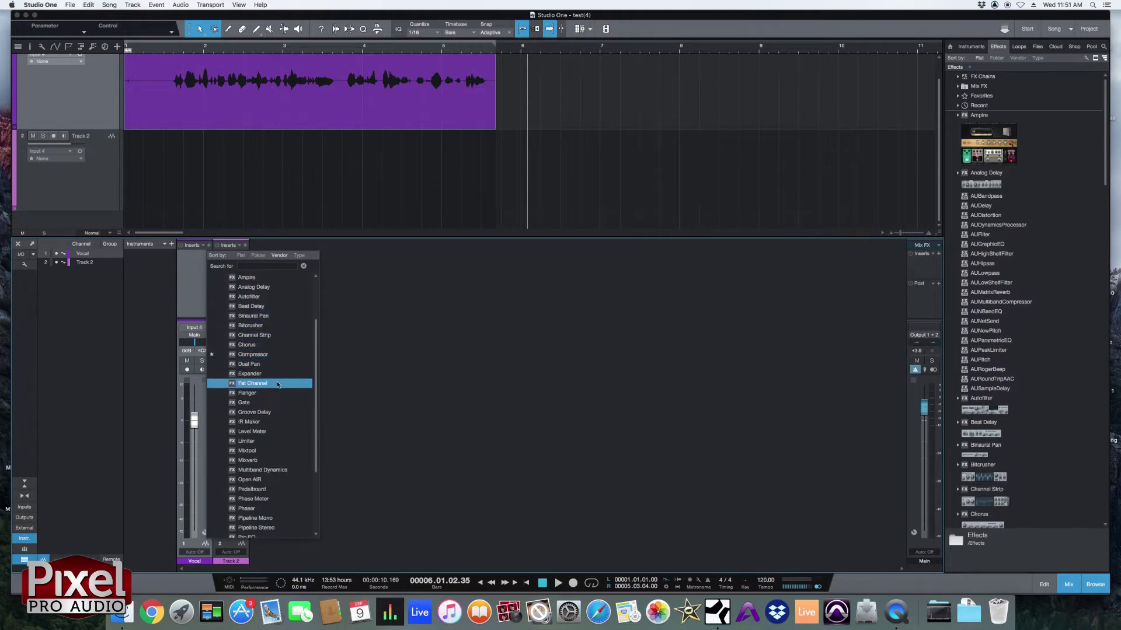
pyautogui.scroll(-12, 278, 374)
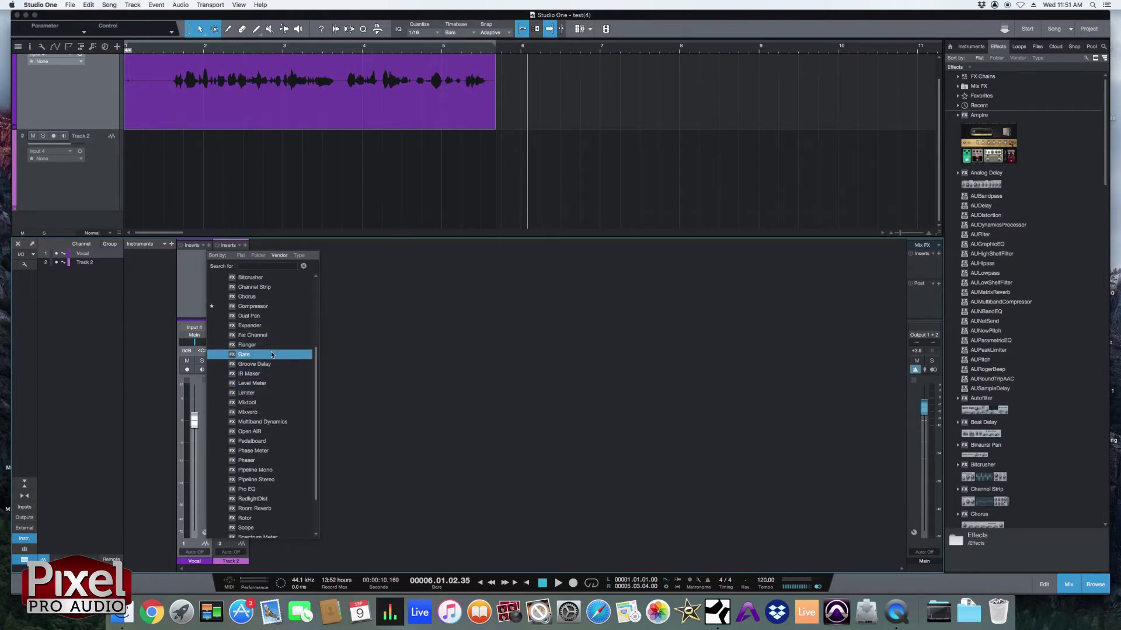
pyautogui.click(269, 366)
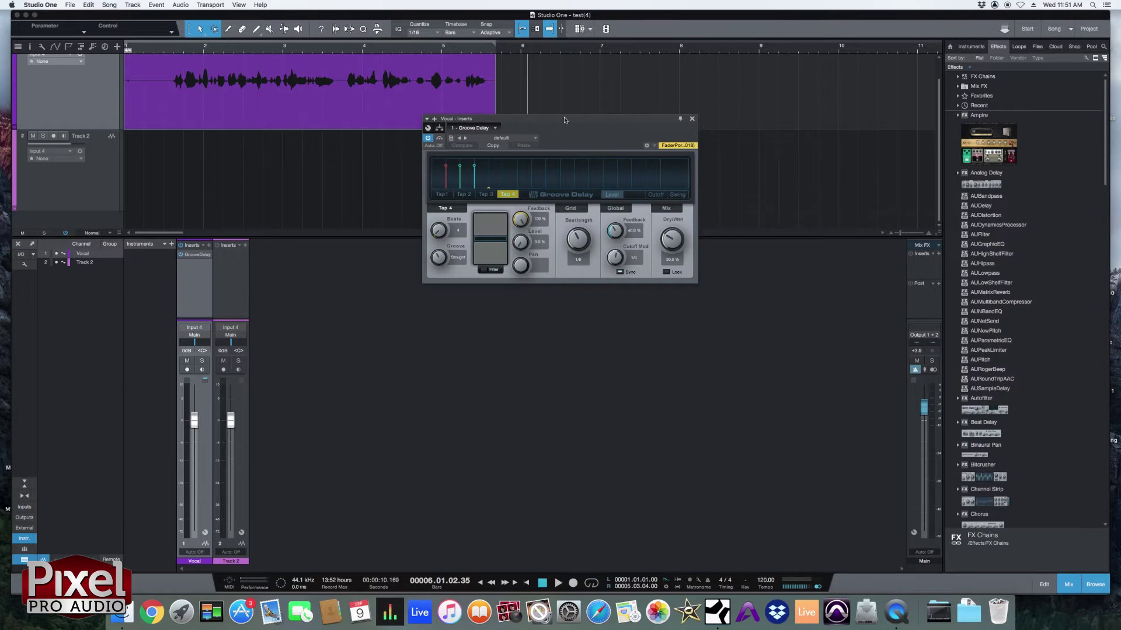
pyautogui.moveTo(565, 120); pyautogui.dragTo(567, 259)
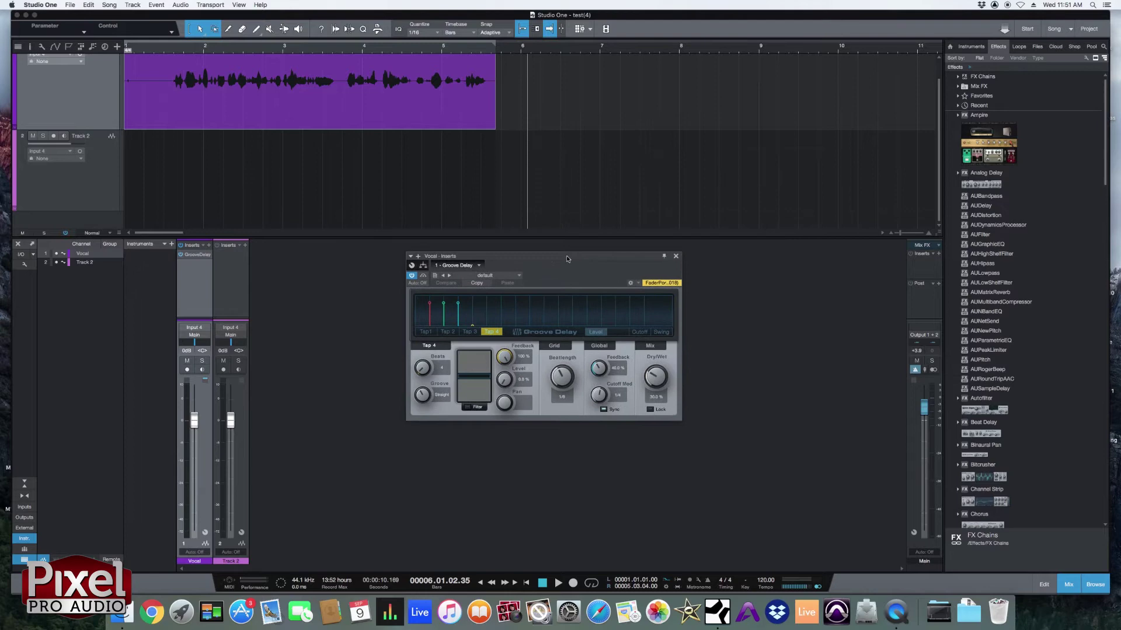
pyautogui.click(412, 277)
pyautogui.click(412, 277)
pyautogui.click(412, 276)
pyautogui.click(412, 276)
pyautogui.click(423, 277)
pyautogui.click(424, 277)
pyautogui.click(424, 278)
pyautogui.click(424, 278)
pyautogui.click(424, 278)
pyautogui.click(424, 278)
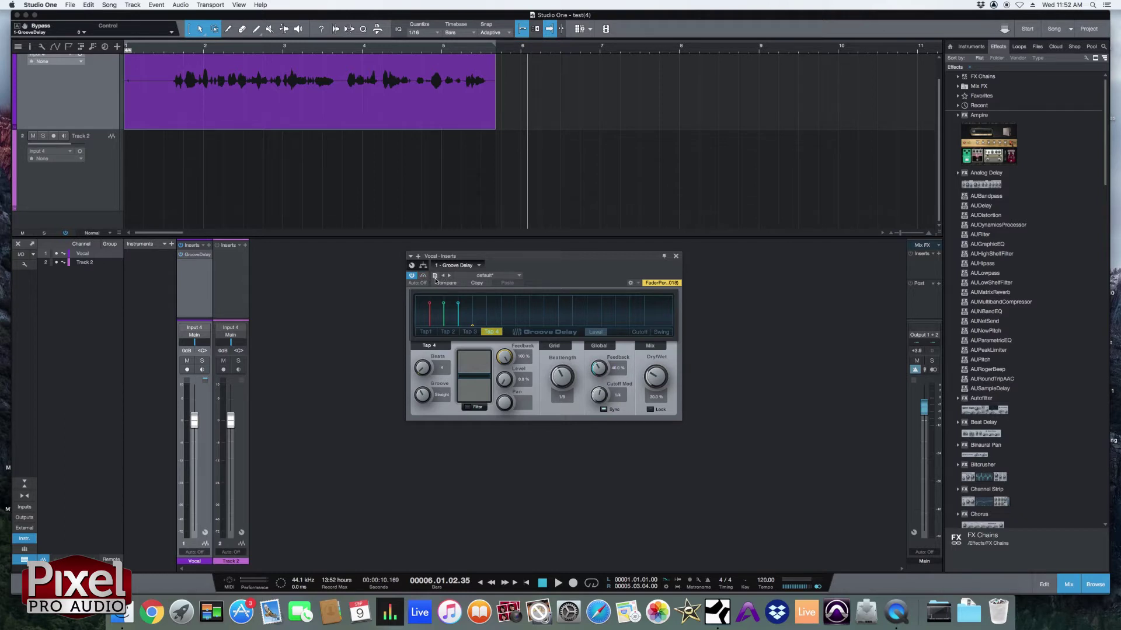
pyautogui.click(435, 276)
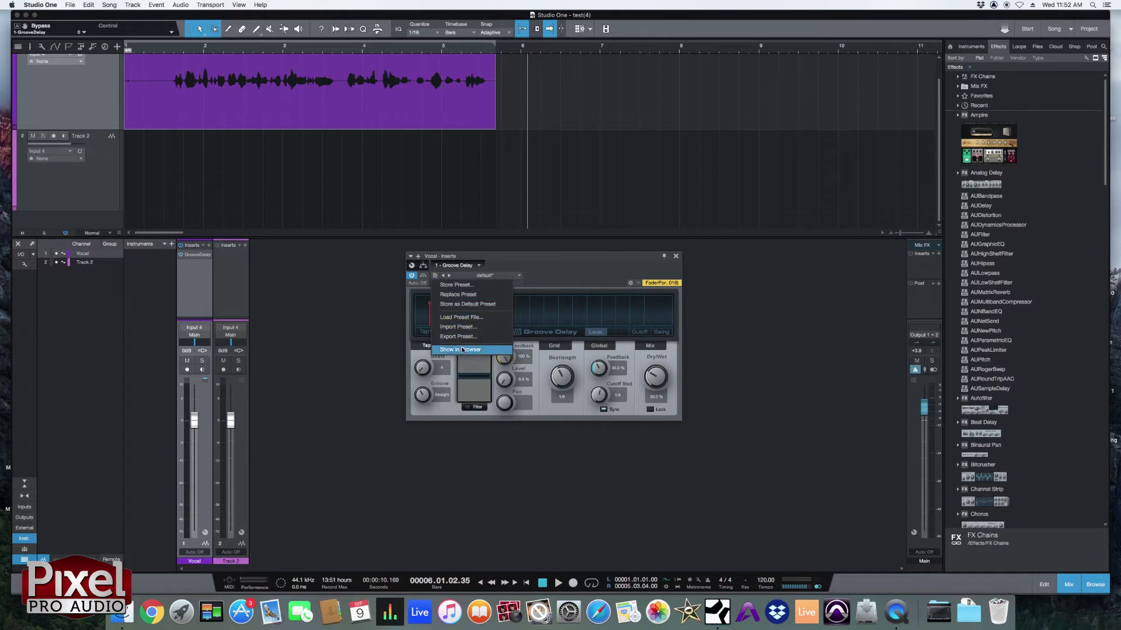
pyautogui.click(567, 266)
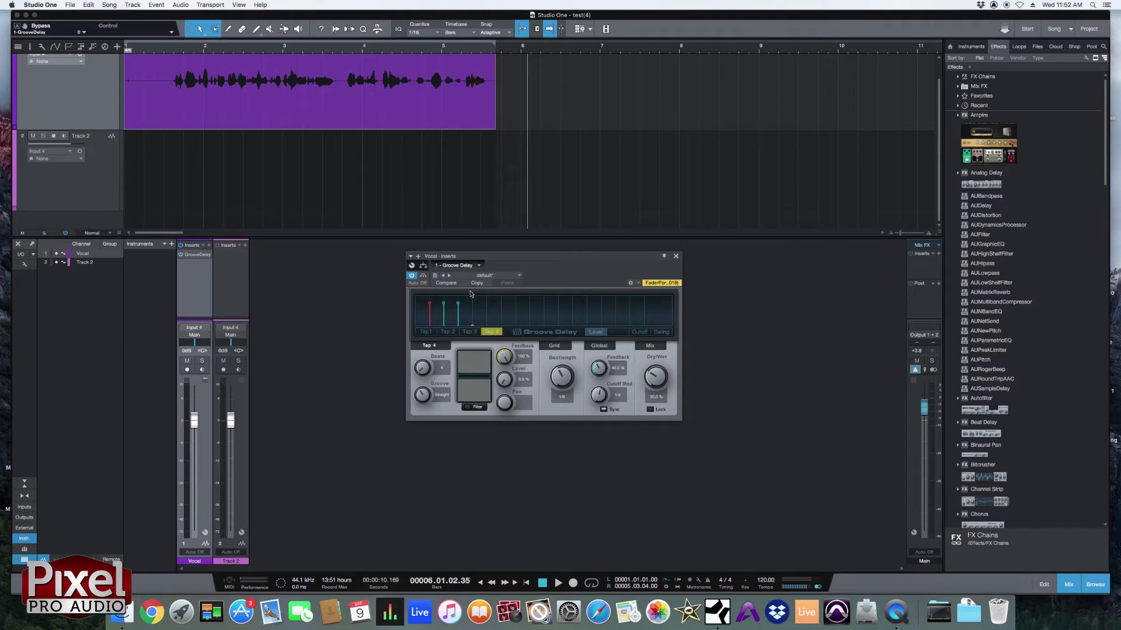
pyautogui.click(436, 276)
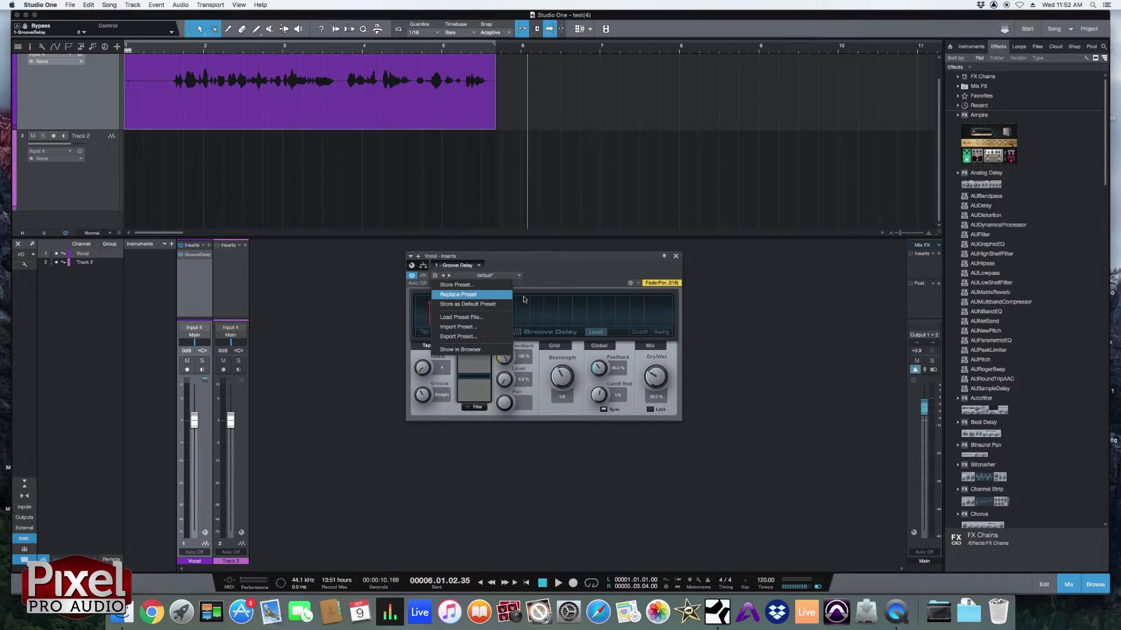
pyautogui.click(546, 266)
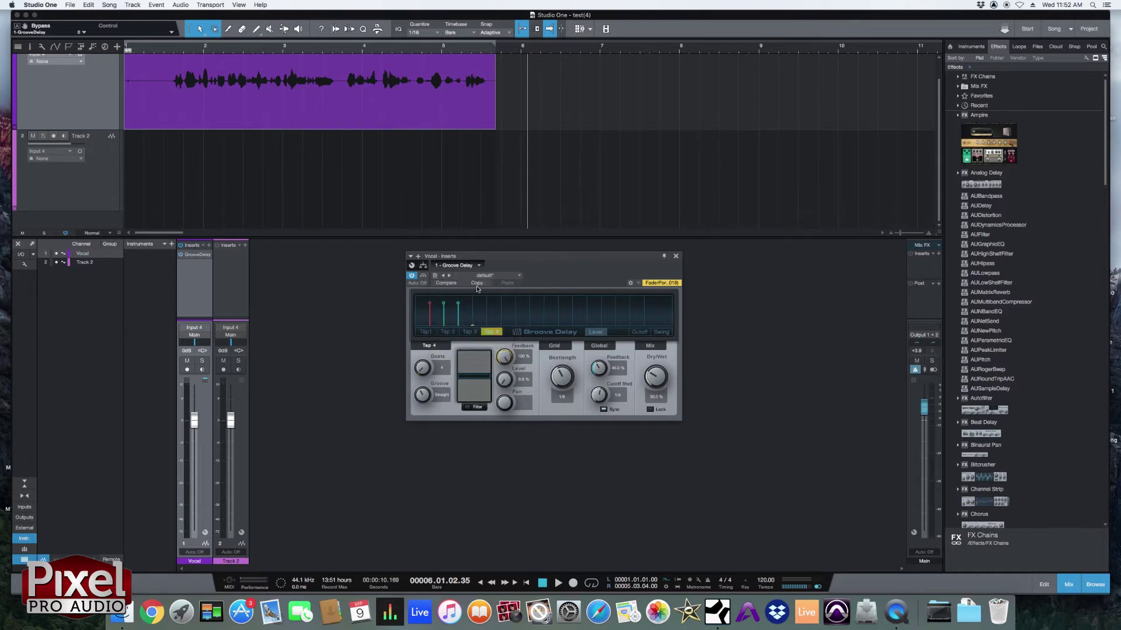
pyautogui.click(519, 276)
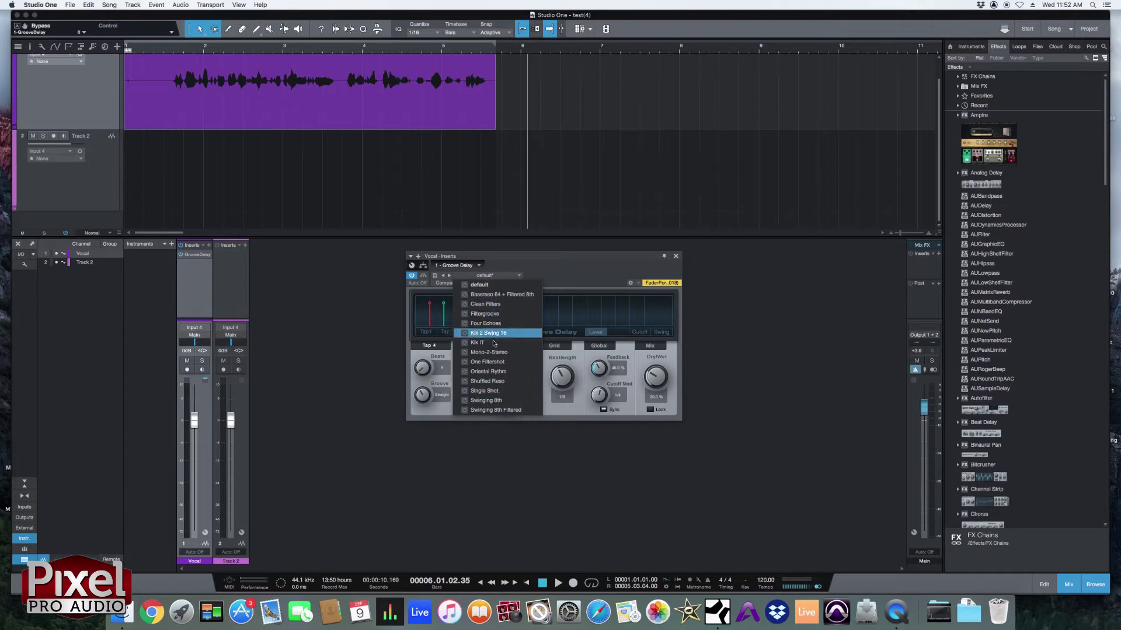
pyautogui.click(551, 269)
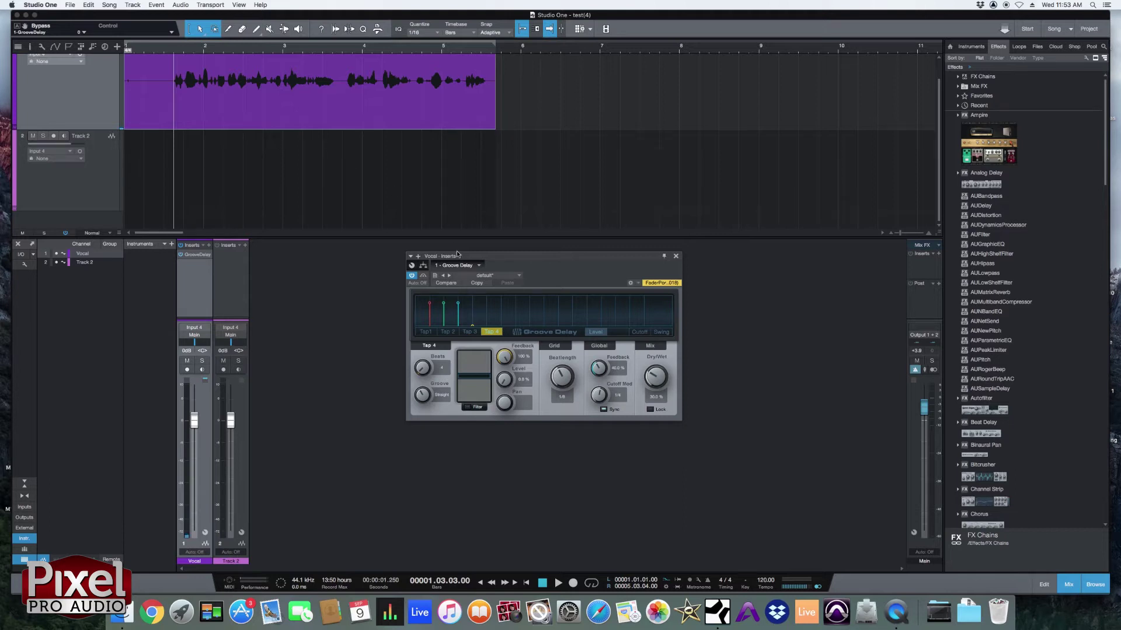
# Audition the Filtergroove delay on the vocal and lower its Dry/Wet mix to about 17%
pyautogui.press('space')
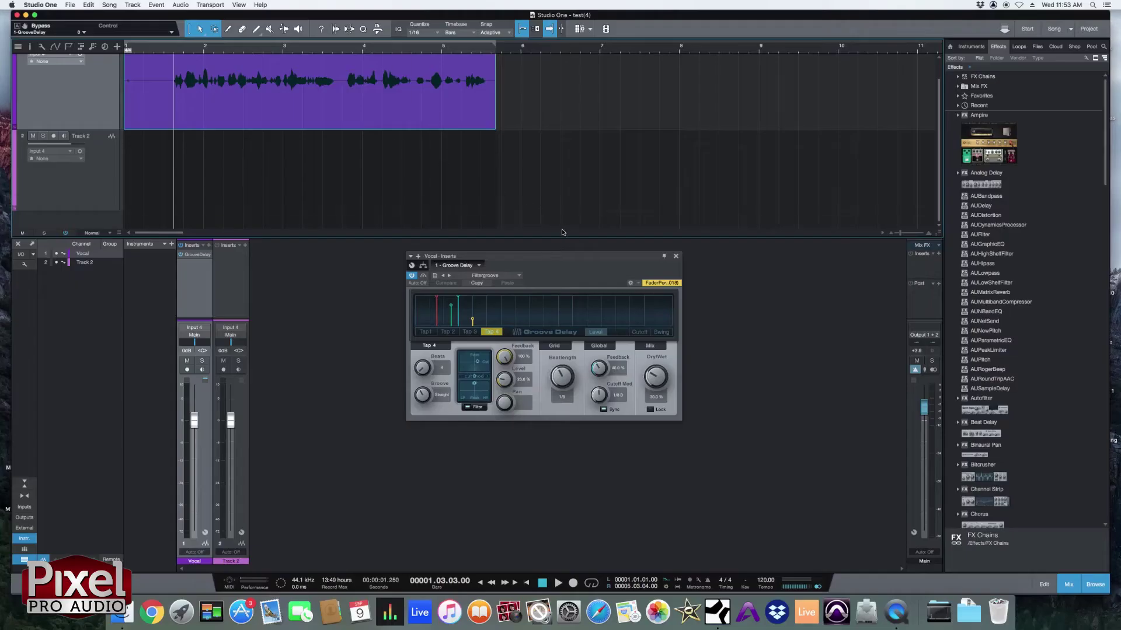
pyautogui.press('space')
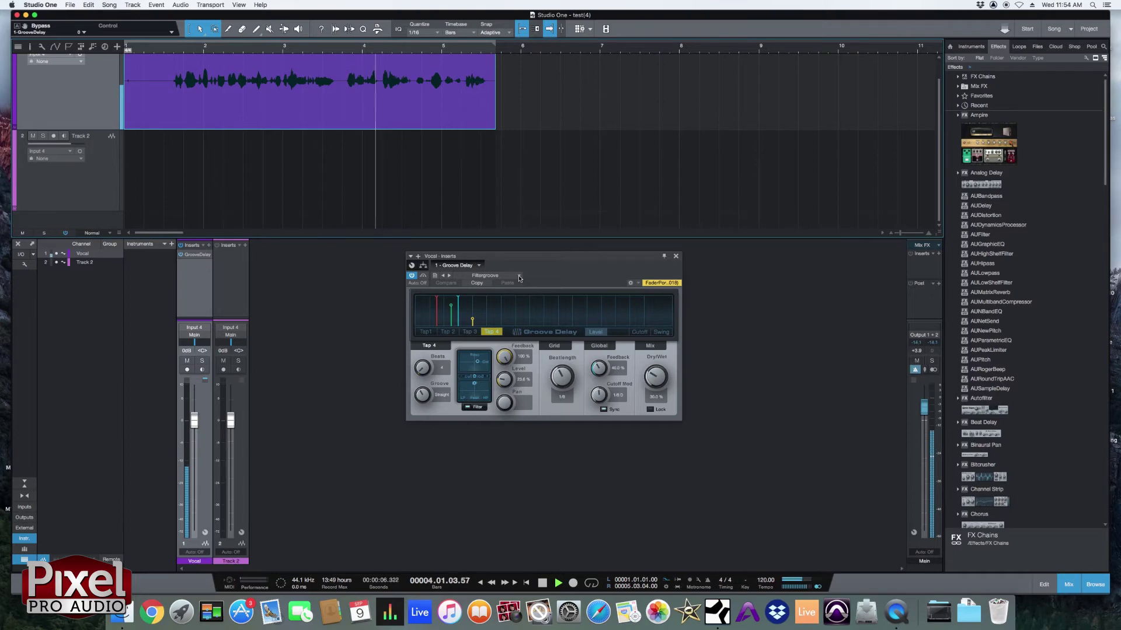
pyautogui.press('space')
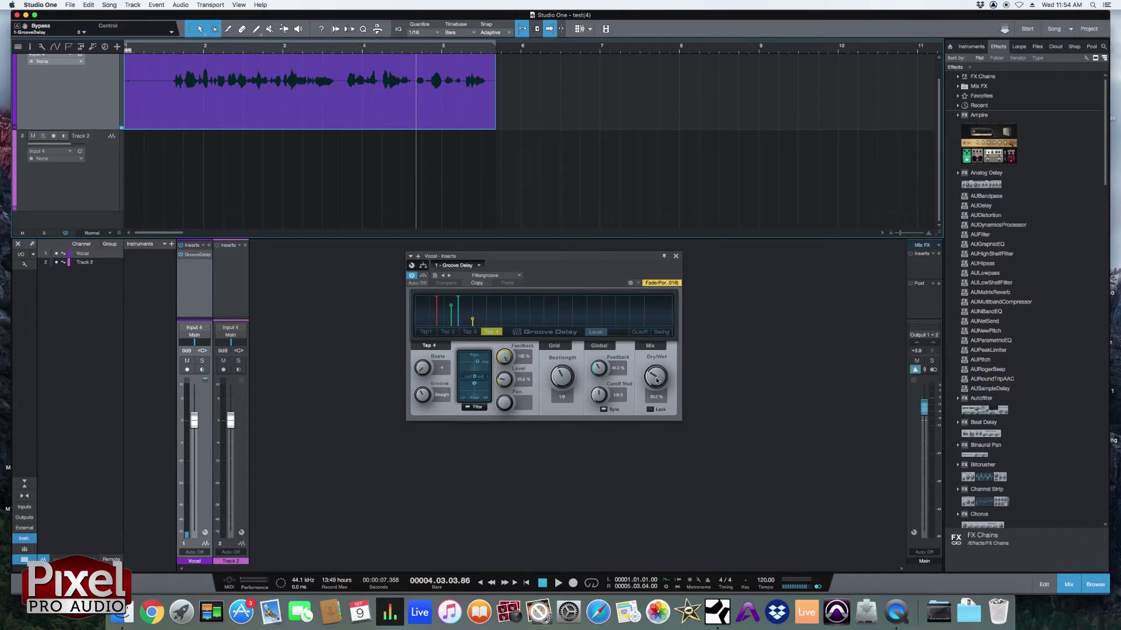
pyautogui.moveTo(657, 380); pyautogui.dragTo(658, 393)
pyautogui.moveTo(652, 383); pyautogui.dragTo(654, 381)
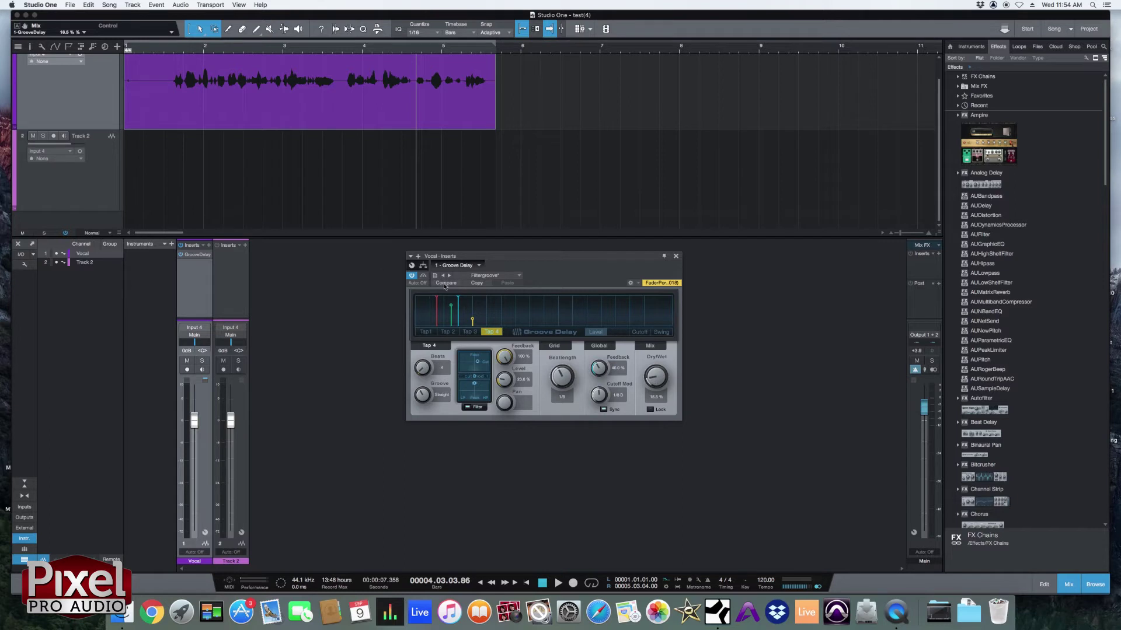
pyautogui.click(169, 49)
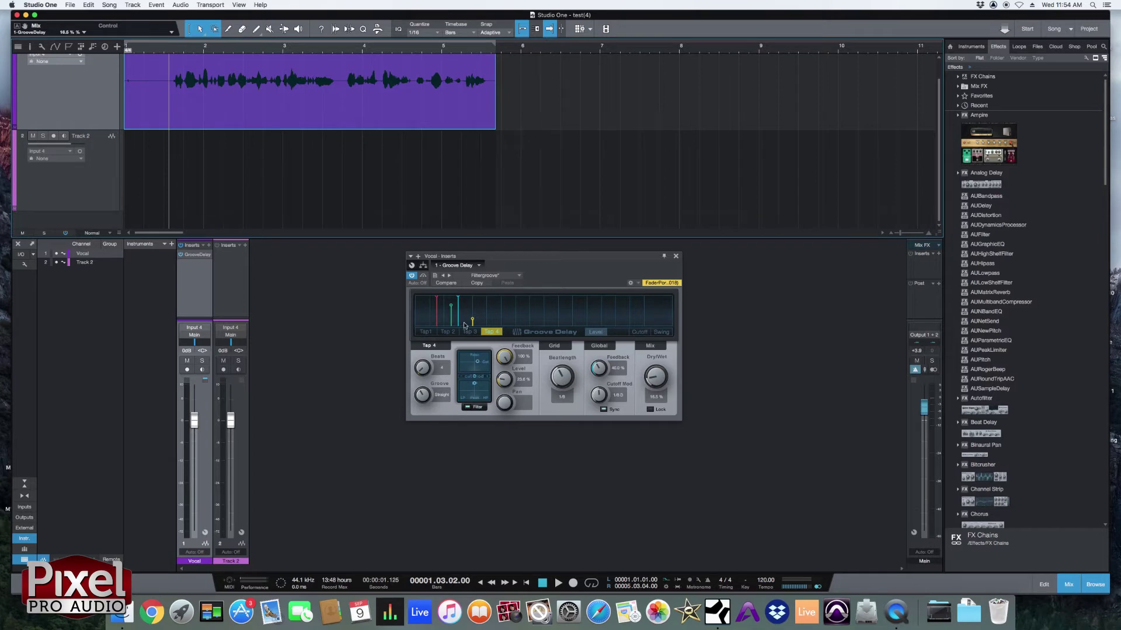
pyautogui.press('space')
pyautogui.click(445, 283)
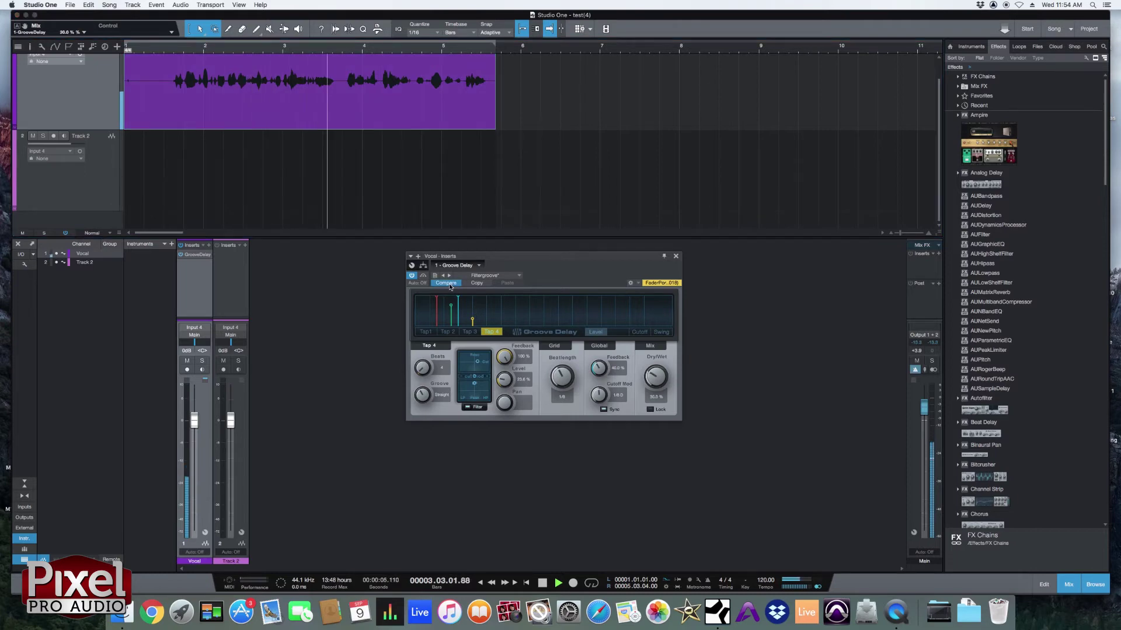
pyautogui.click(446, 283)
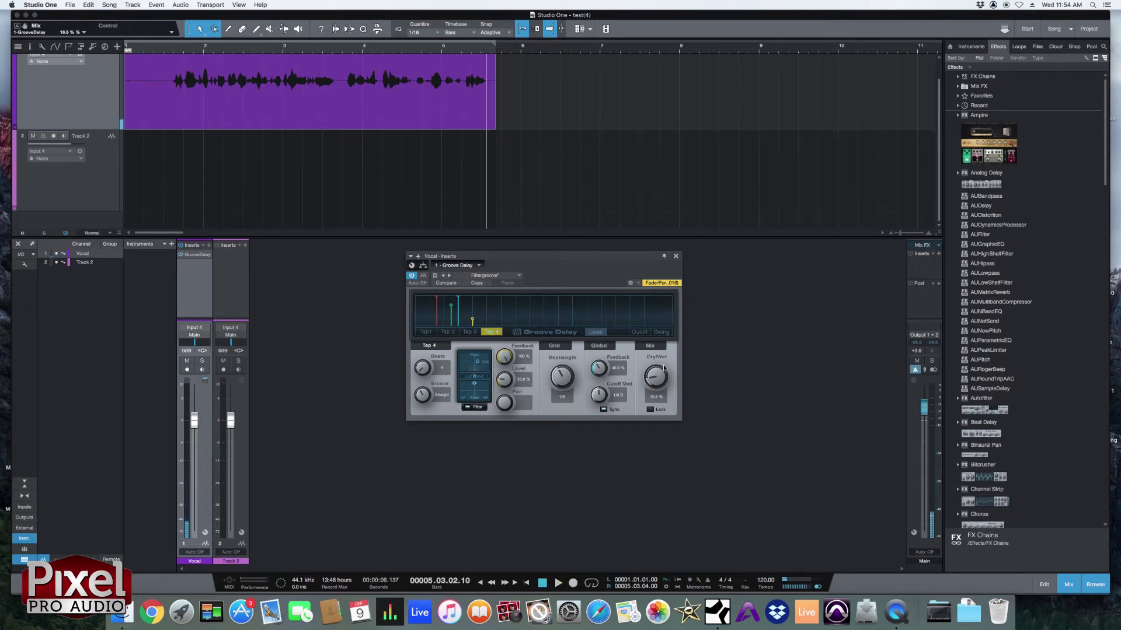
pyautogui.click(445, 284)
pyautogui.click(445, 284)
# Insert a PreSonus Compressor on the Vocal channel and drag it ahead of Groove Delay
pyautogui.click(418, 258)
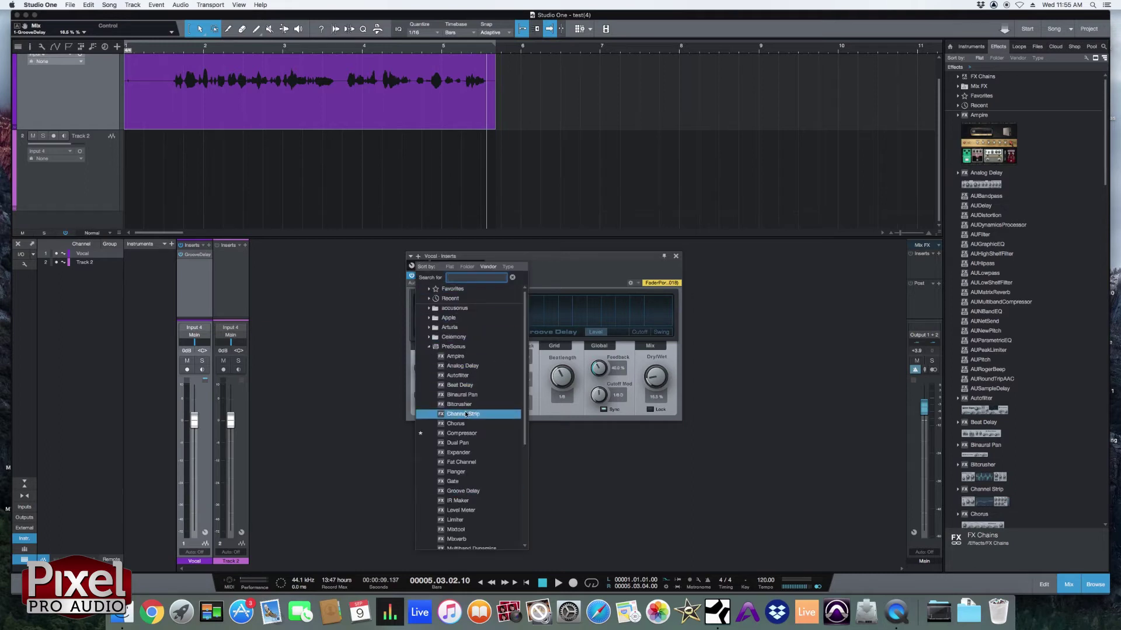
pyautogui.click(411, 262)
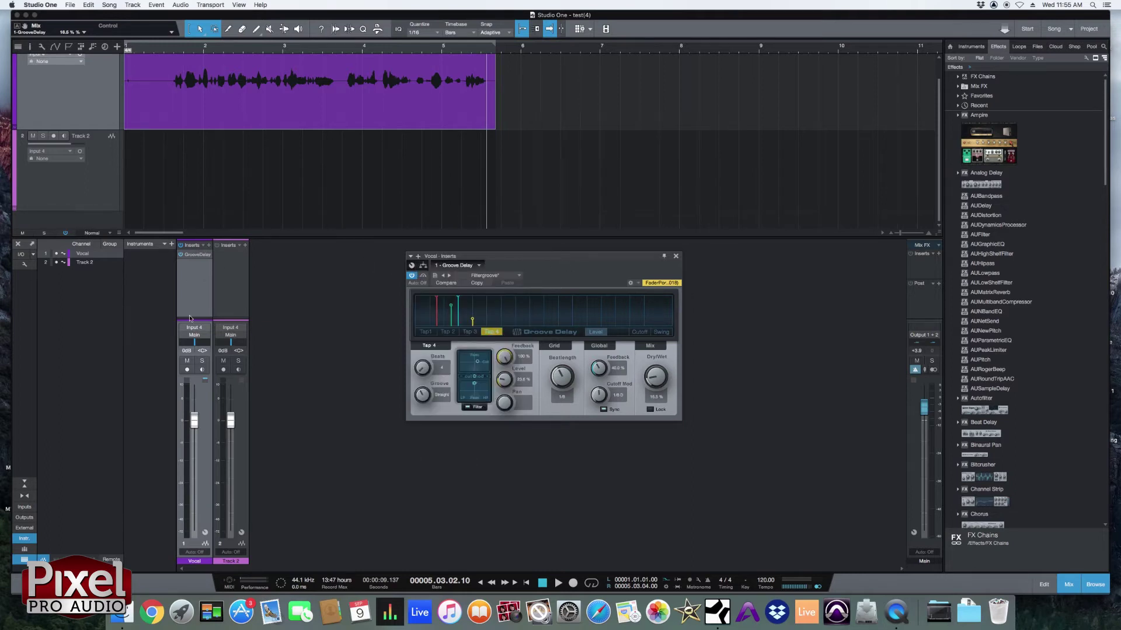
pyautogui.click(417, 257)
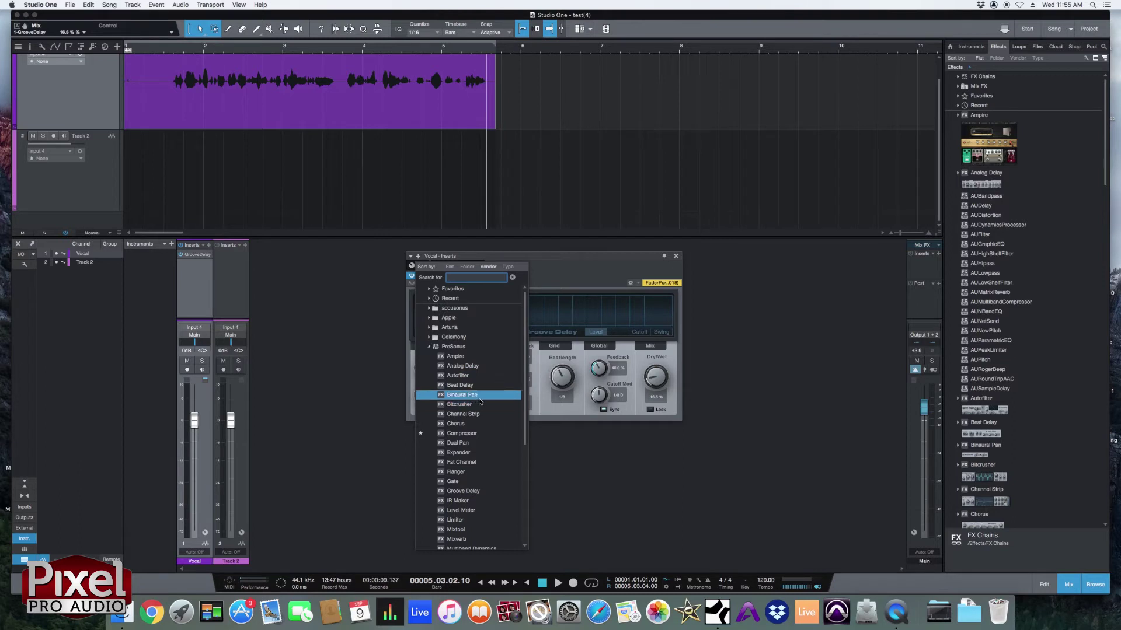
pyautogui.click(479, 435)
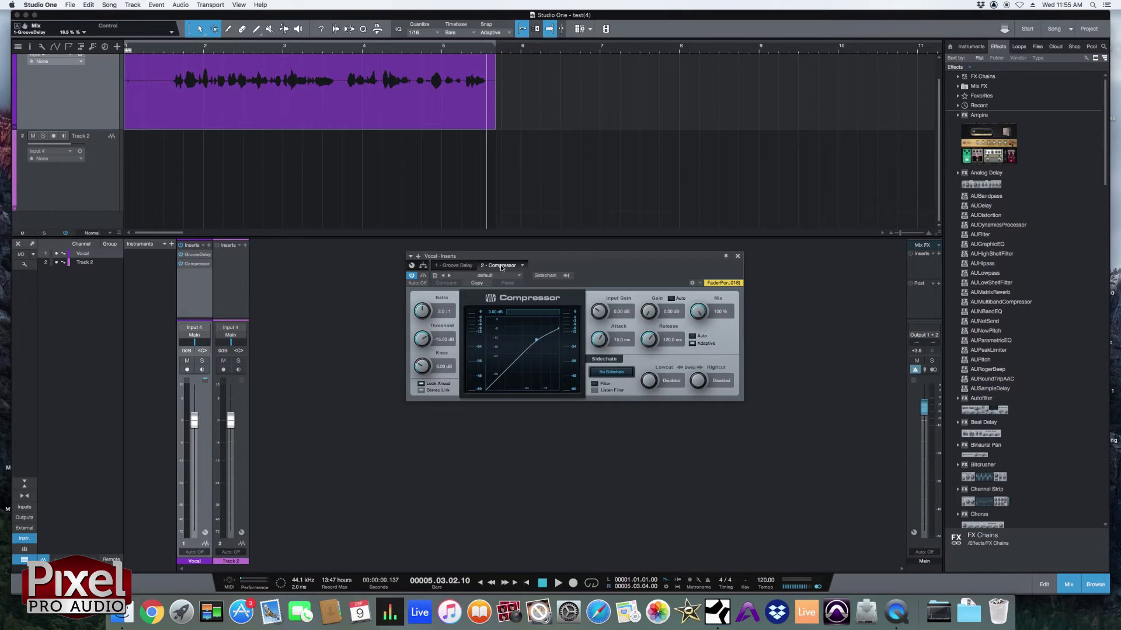
pyautogui.moveTo(499, 265); pyautogui.dragTo(451, 272)
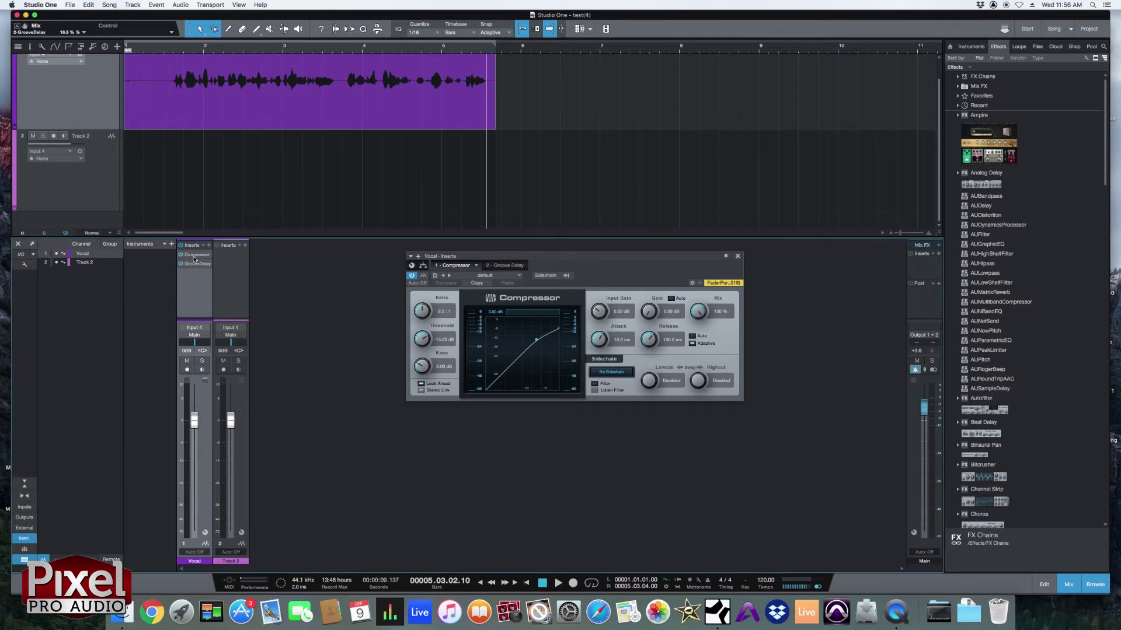
# Move the Compressor after and back before Groove Delay, compare both editors, and set playback near bar 1.3
pyautogui.moveTo(195, 258); pyautogui.dragTo(197, 276)
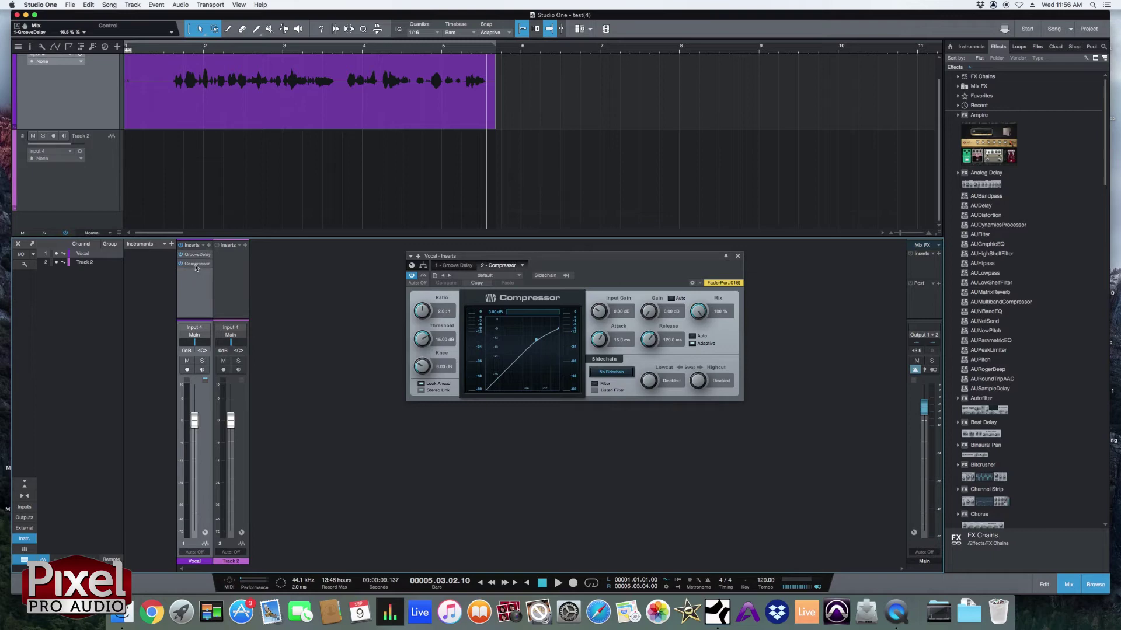
pyautogui.moveTo(197, 268); pyautogui.dragTo(194, 254)
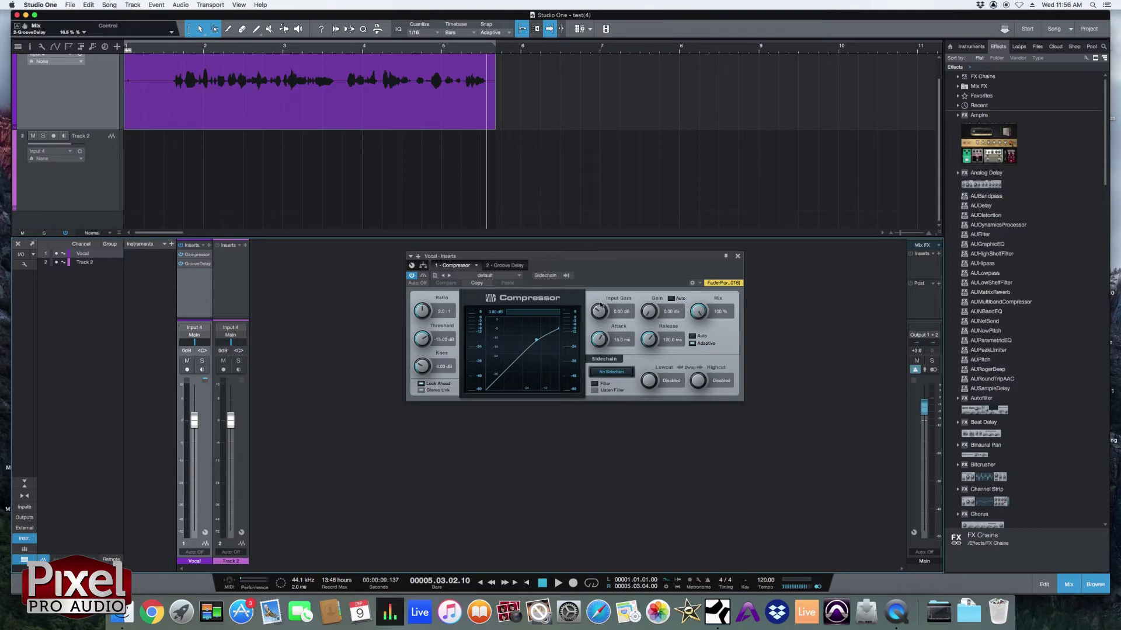
pyautogui.click(507, 266)
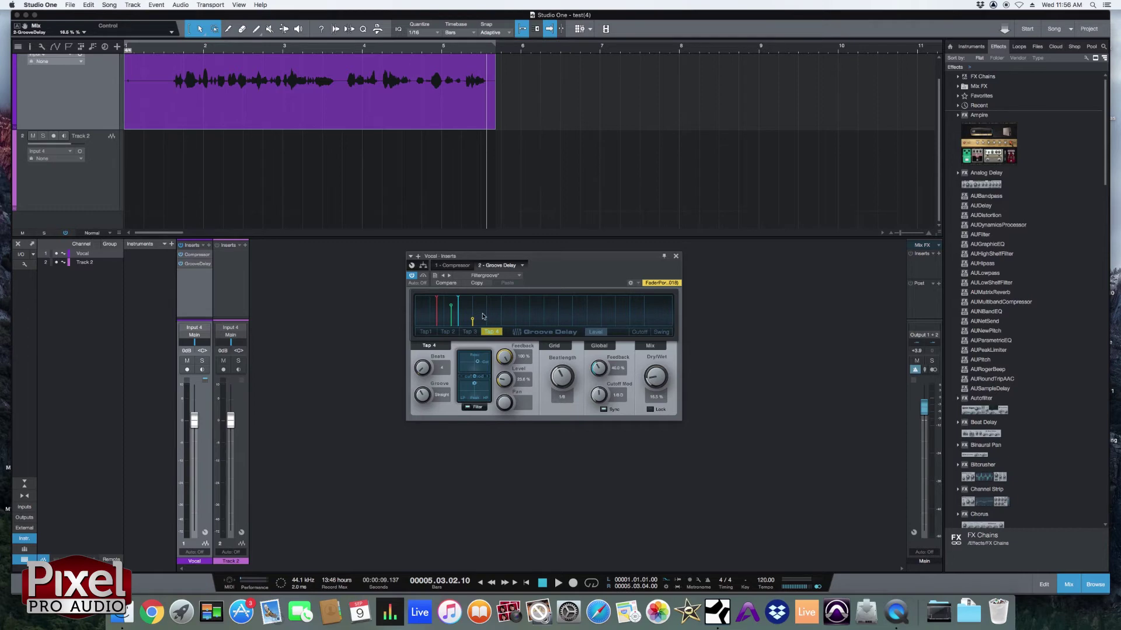
pyautogui.click(452, 267)
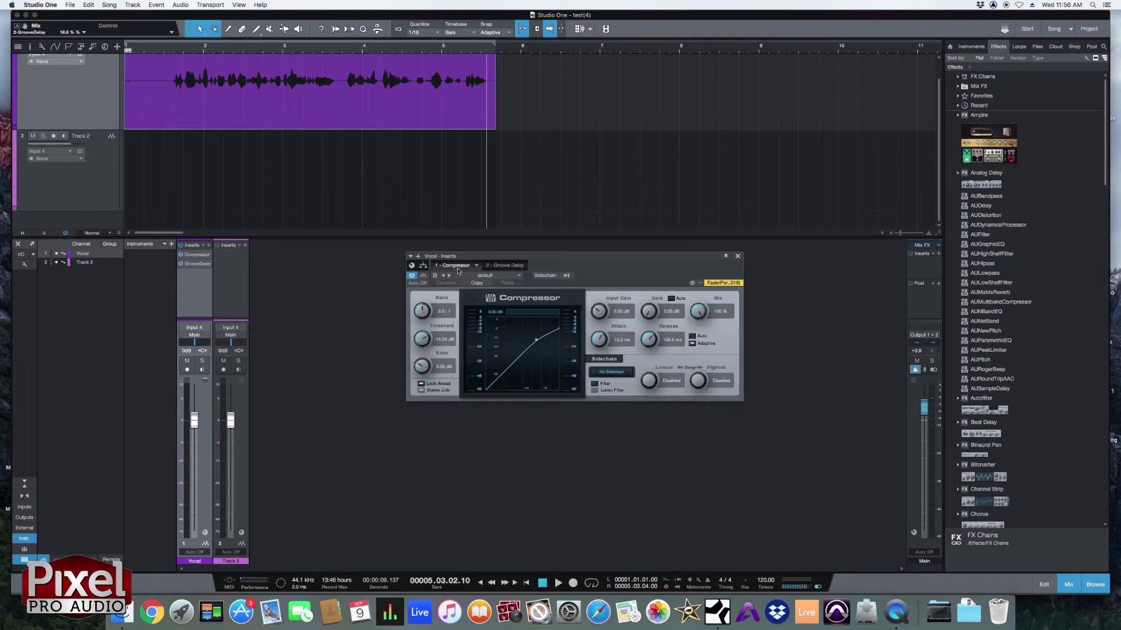
pyautogui.click(174, 54)
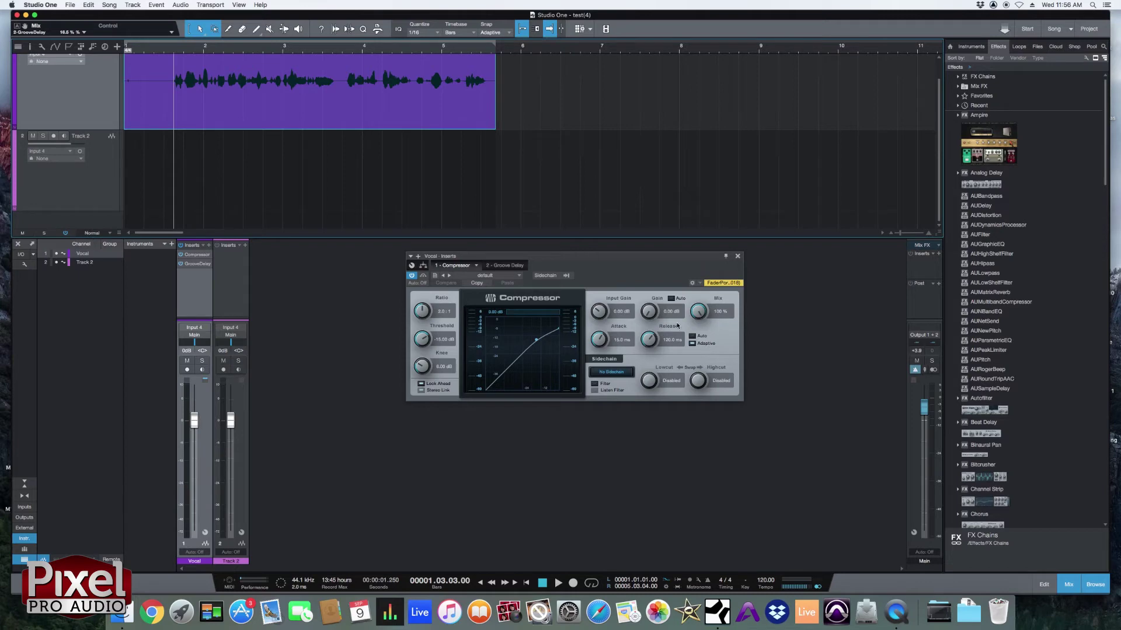
pyautogui.click(507, 266)
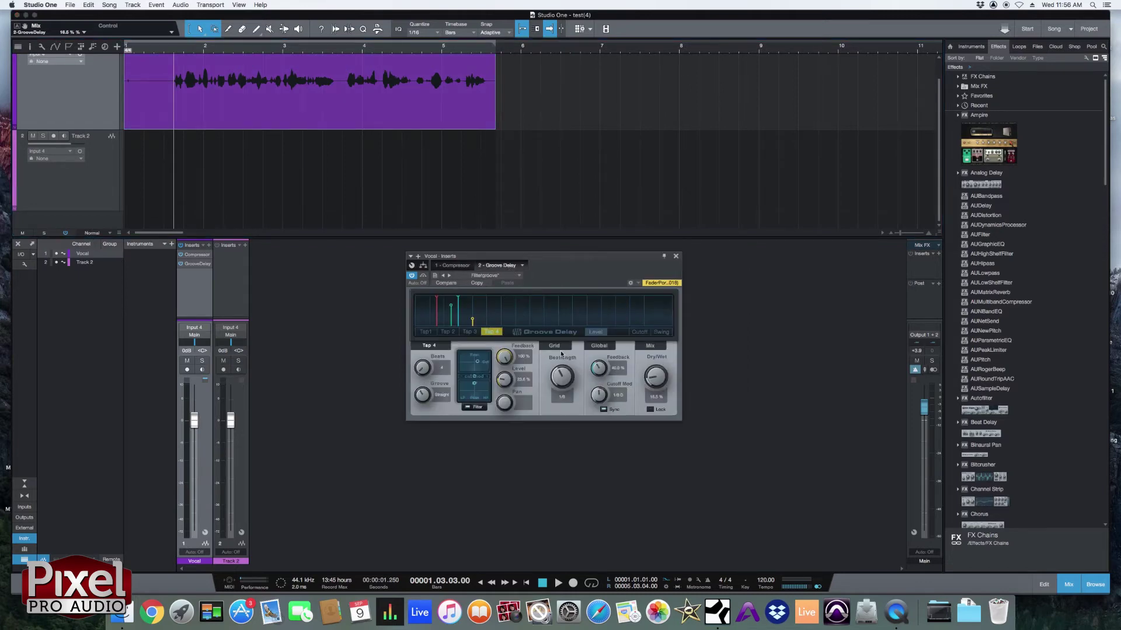
pyautogui.click(460, 267)
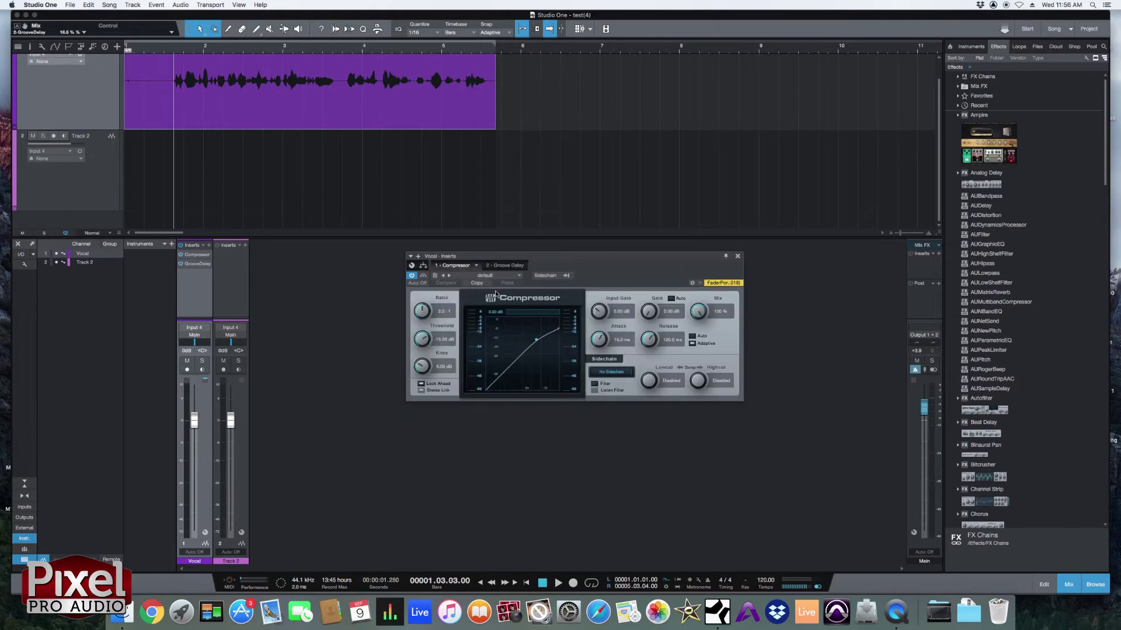
# Load the Compressor's Vocals > Male Vox Rock preset and play the vocal through it
pyautogui.click(518, 276)
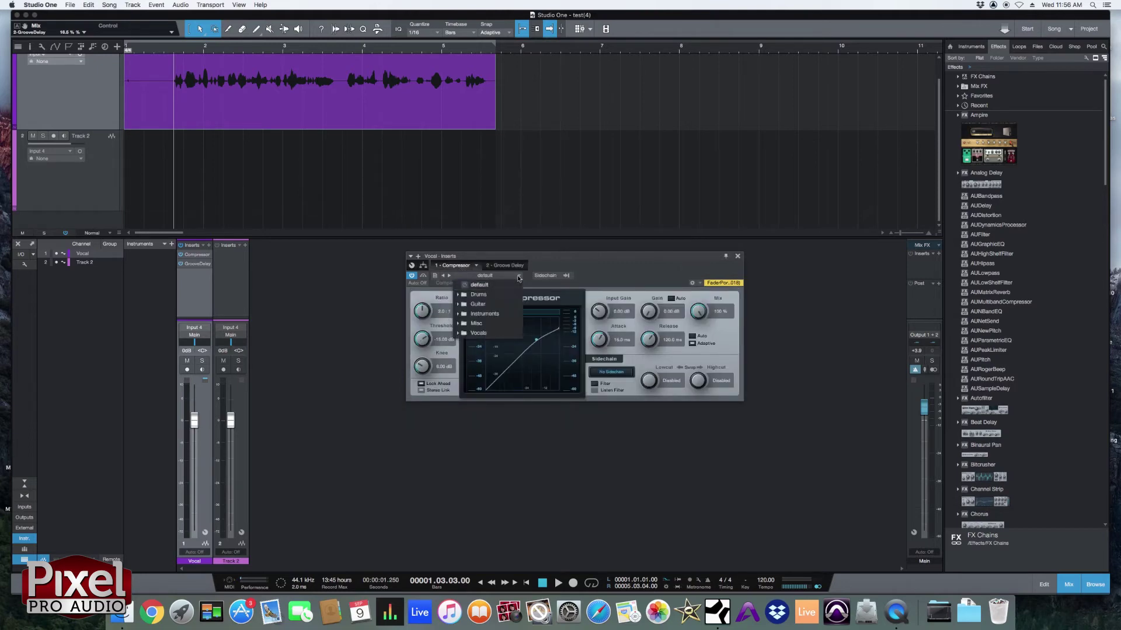
pyautogui.click(488, 337)
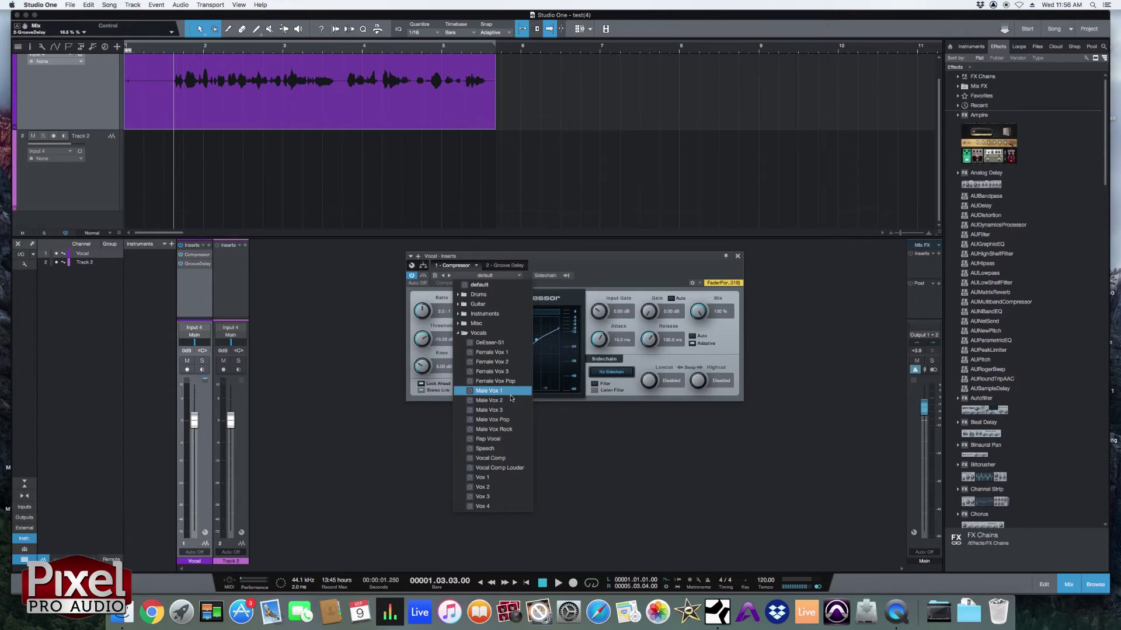
pyautogui.click(509, 430)
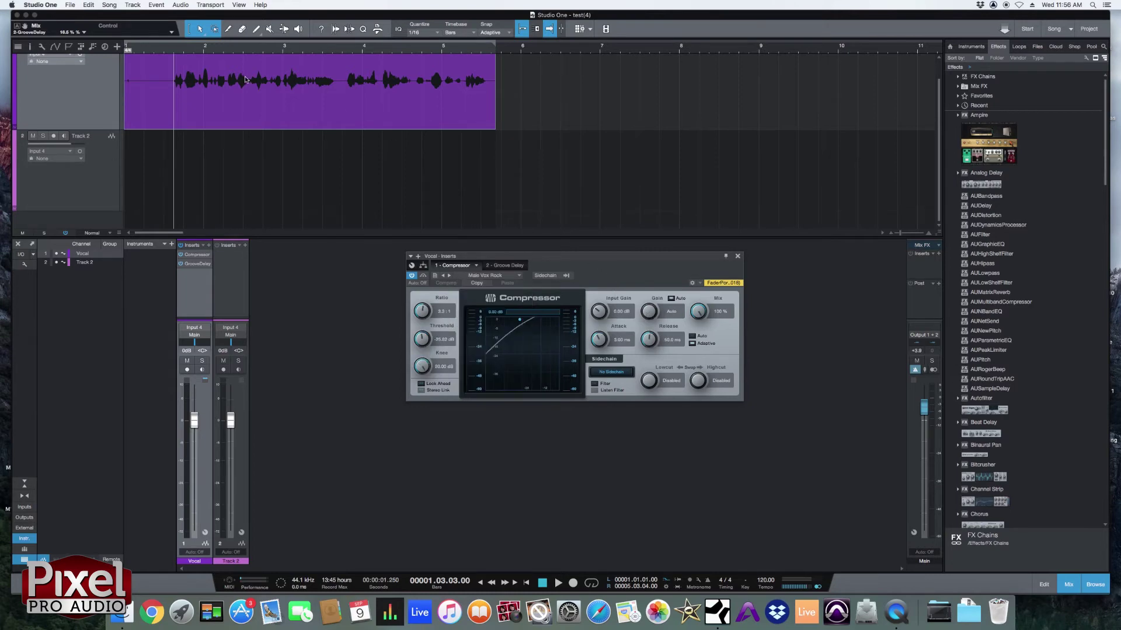
pyautogui.press('space')
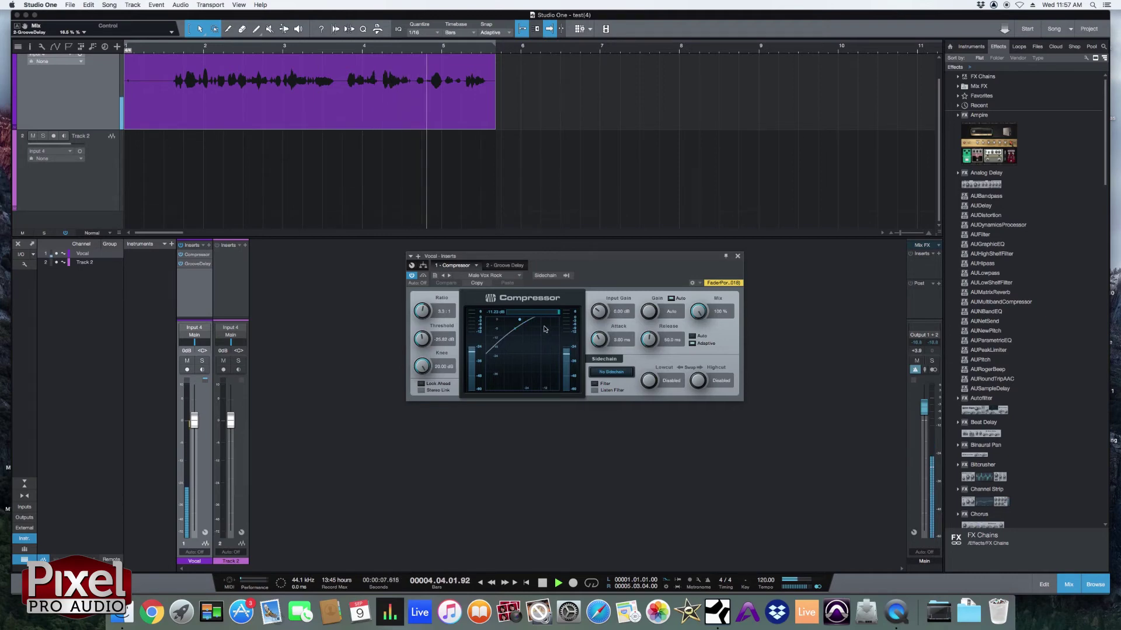
pyautogui.press('space')
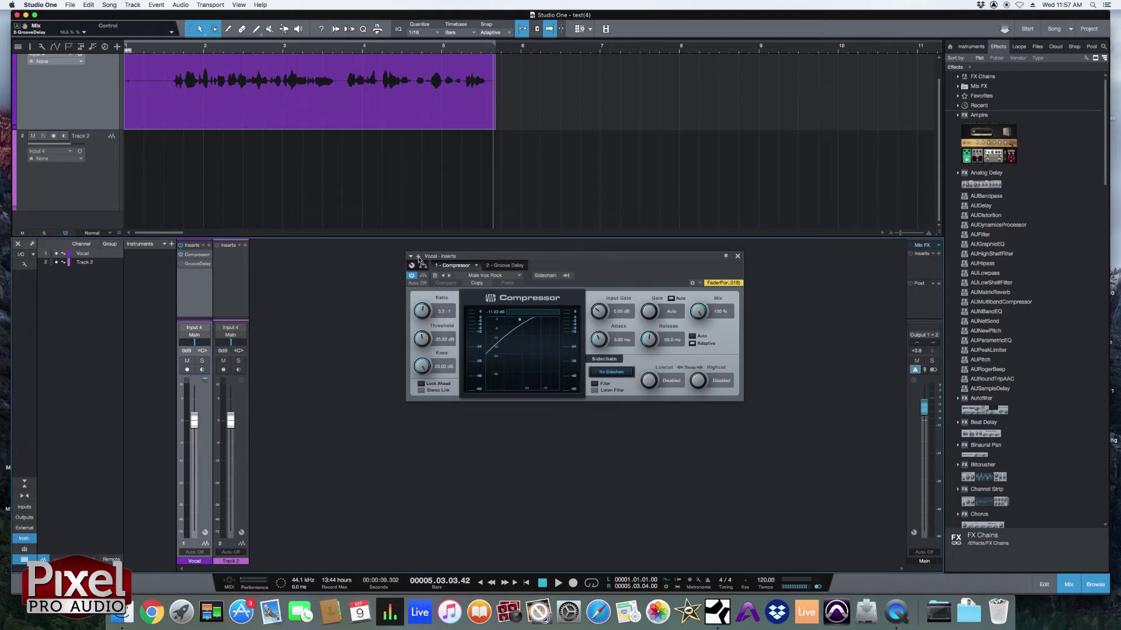
# Add a Pro EQ as the third Vocal insert, after Compressor and Groove Delay
pyautogui.click(419, 257)
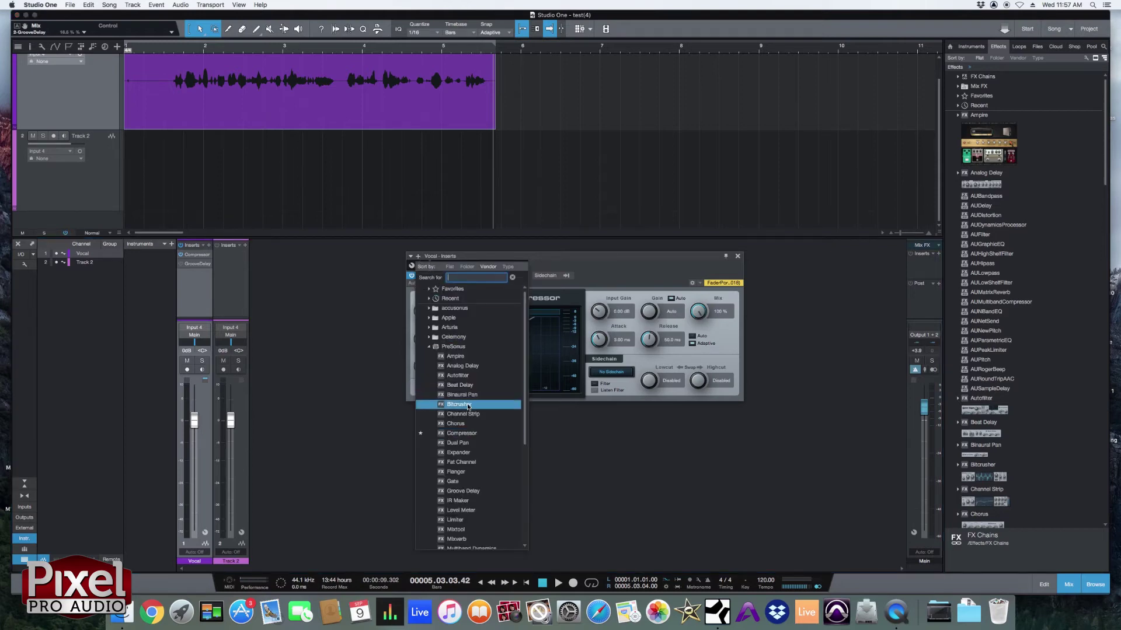
pyautogui.scroll(-5, 468, 409)
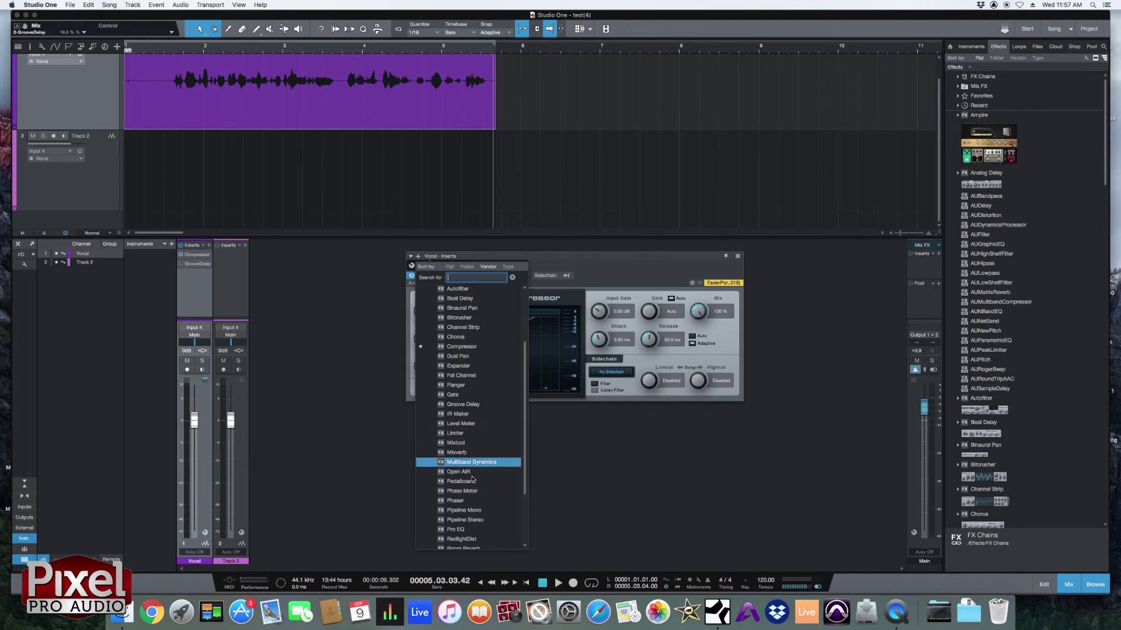
pyautogui.click(456, 530)
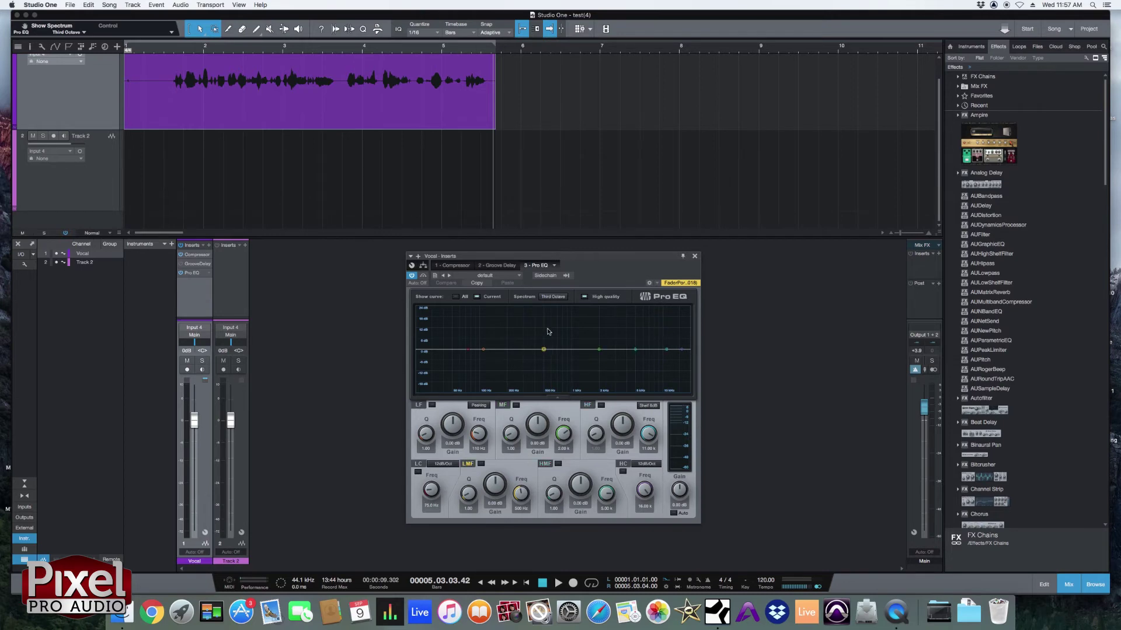
# Set the Pro EQ spectrum display to FFT Curve and move playback near the vocal's start
pyautogui.click(556, 298)
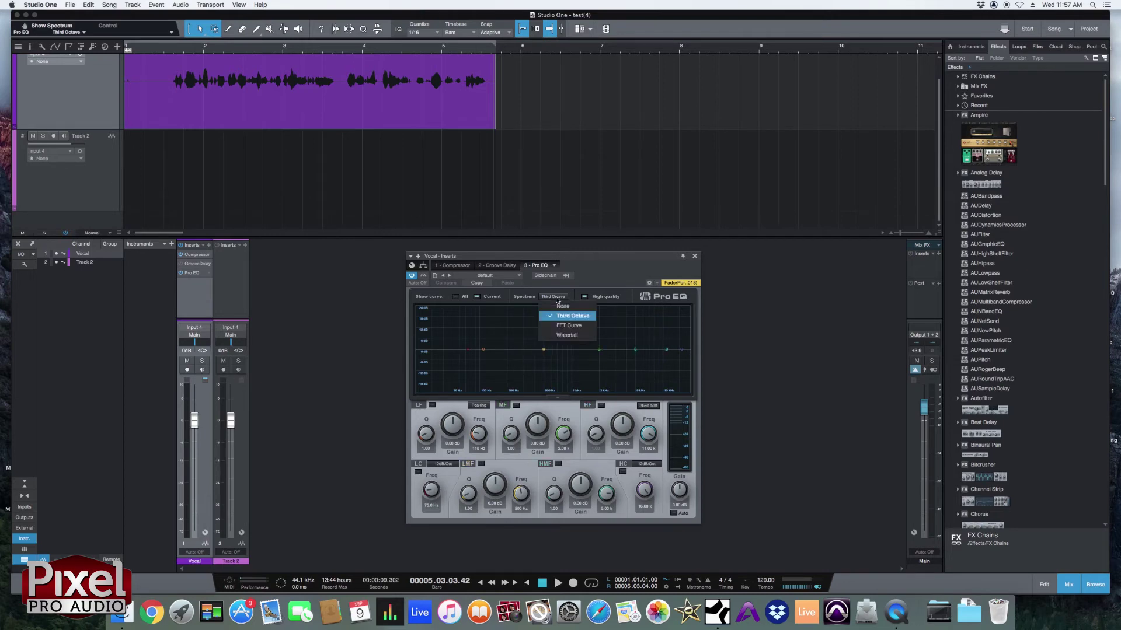
pyautogui.click(569, 326)
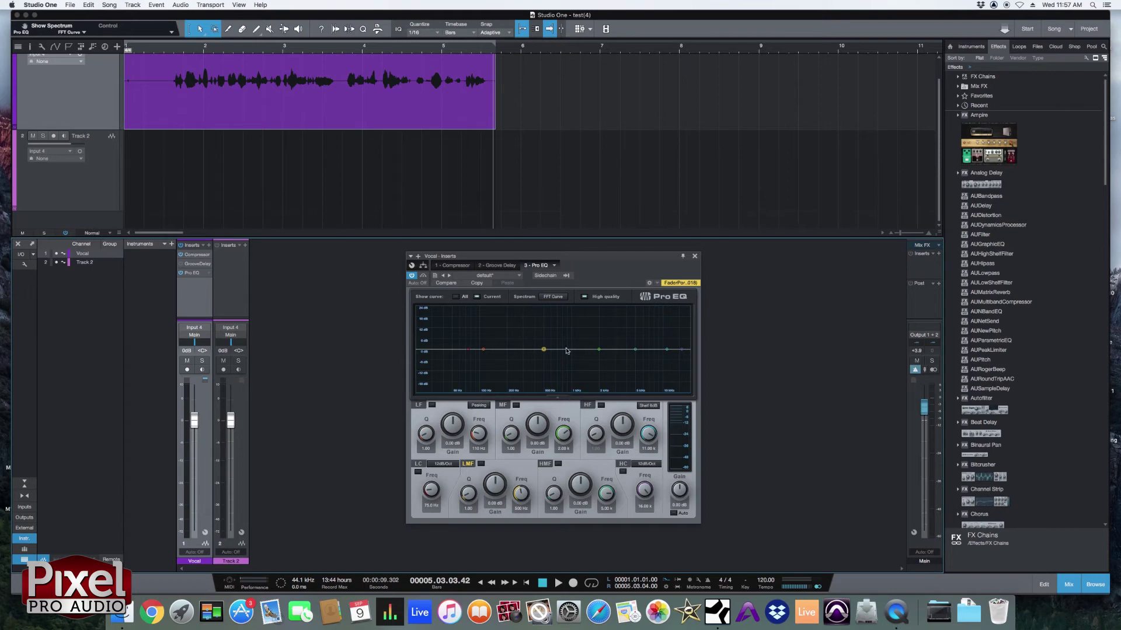
pyautogui.click(172, 56)
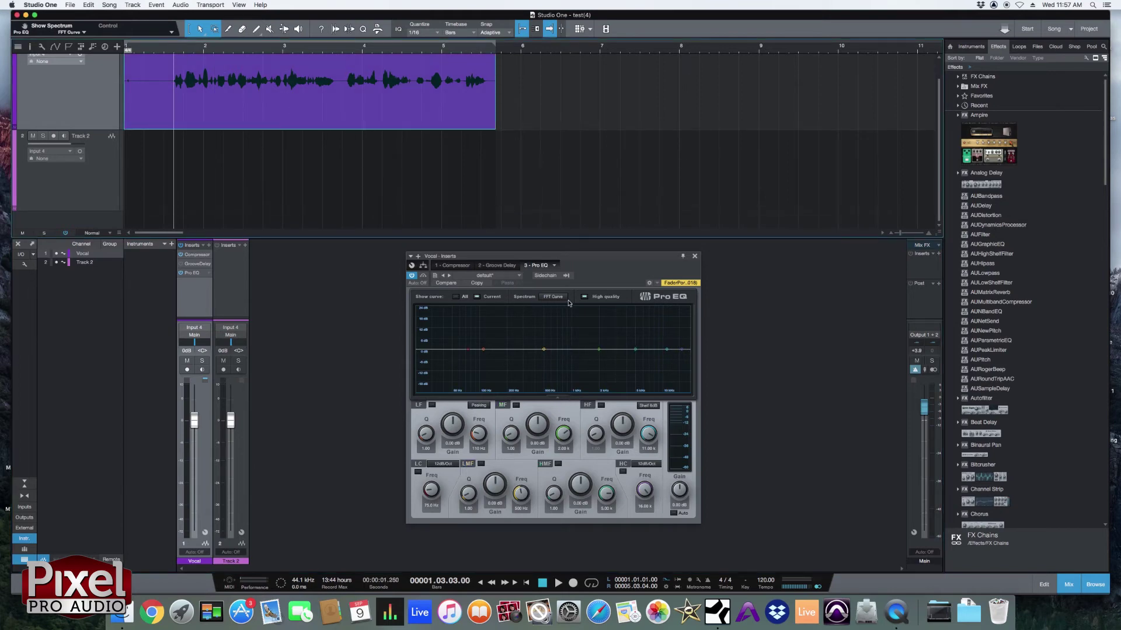
# Load the Pro EQ's Vocal > Male Rock Vox 2 preset after trying Male Rock Vox 1, then select the vocal clip
pyautogui.click(508, 275)
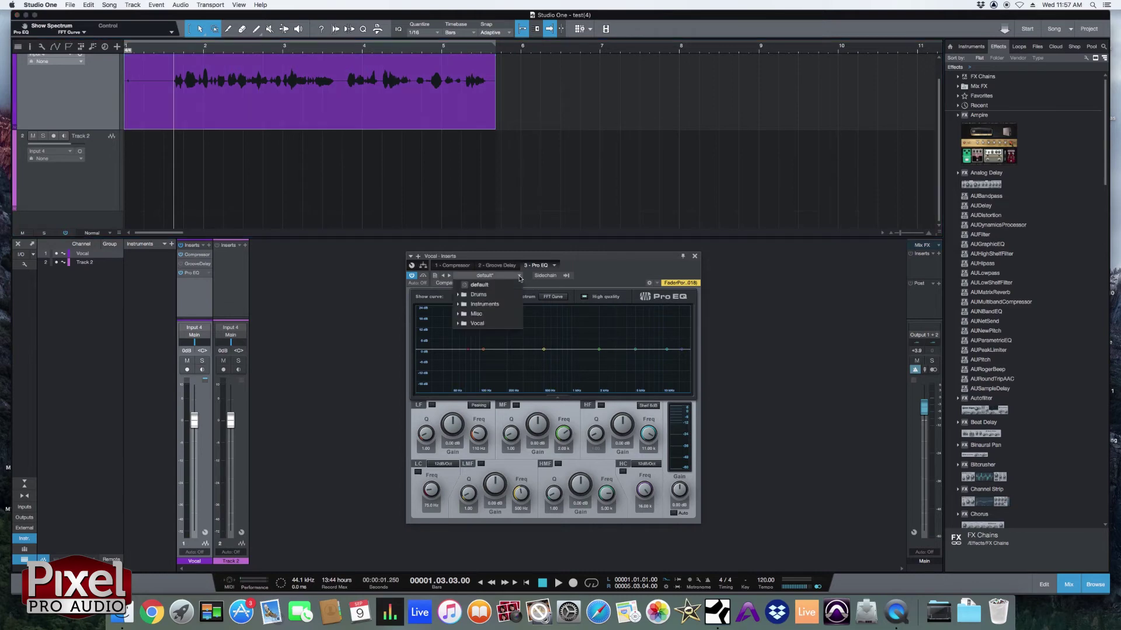
pyautogui.click(487, 325)
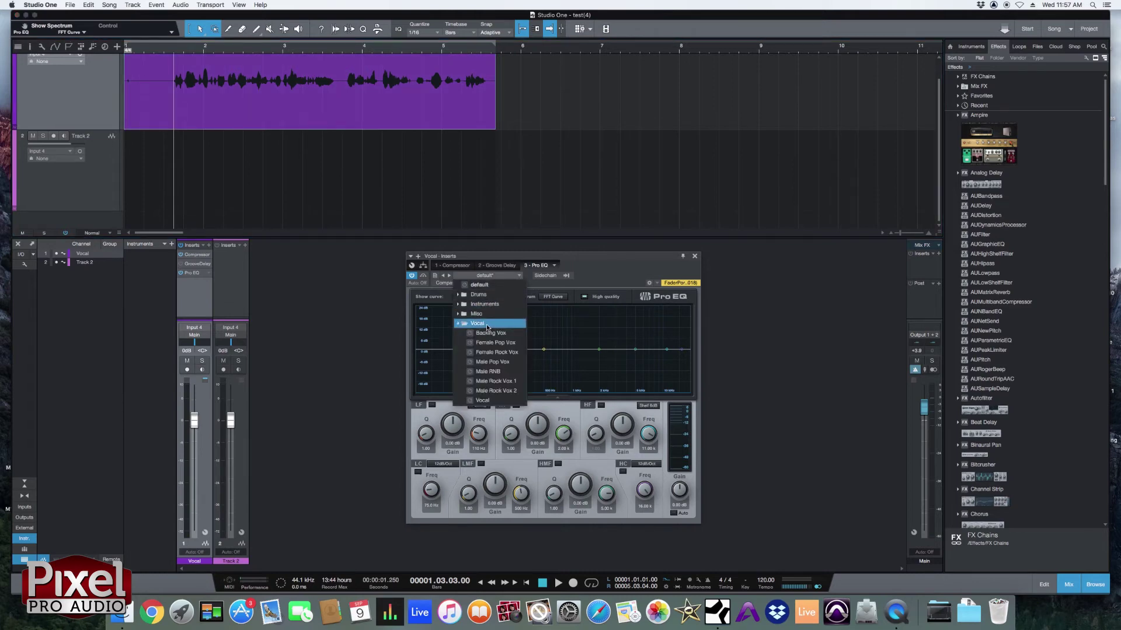
pyautogui.click(503, 391)
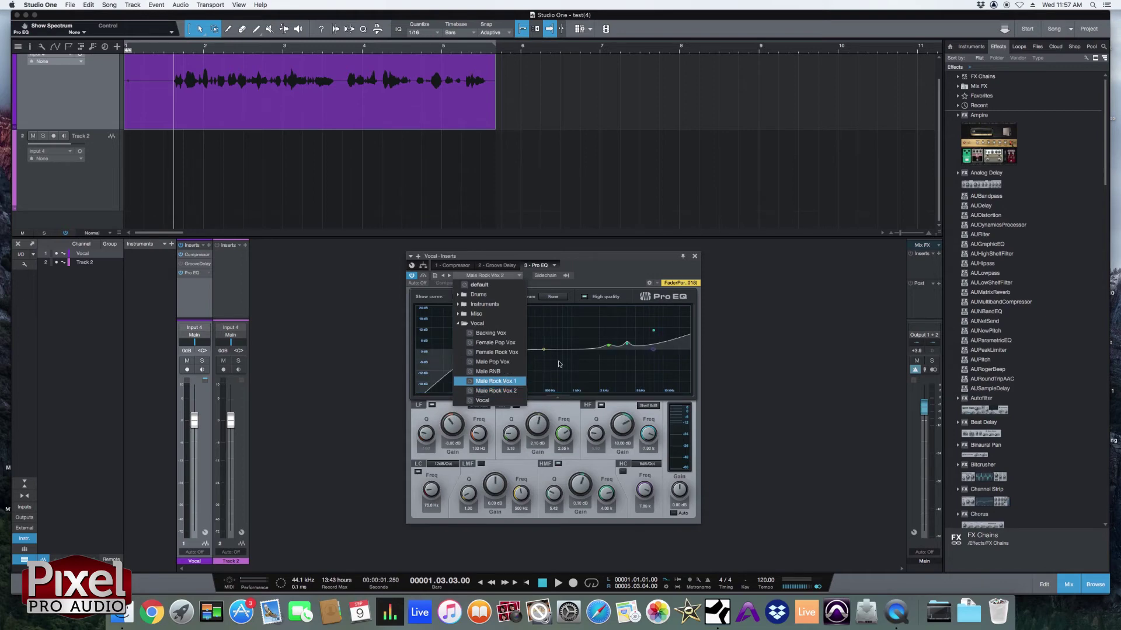
pyautogui.click(502, 384)
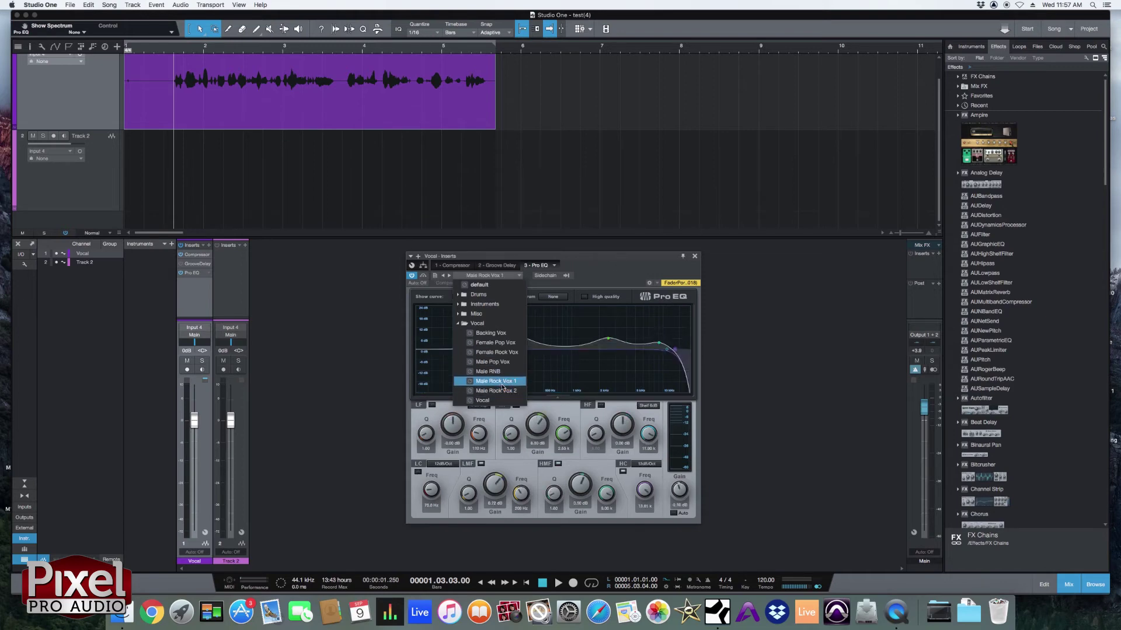
pyautogui.click(497, 391)
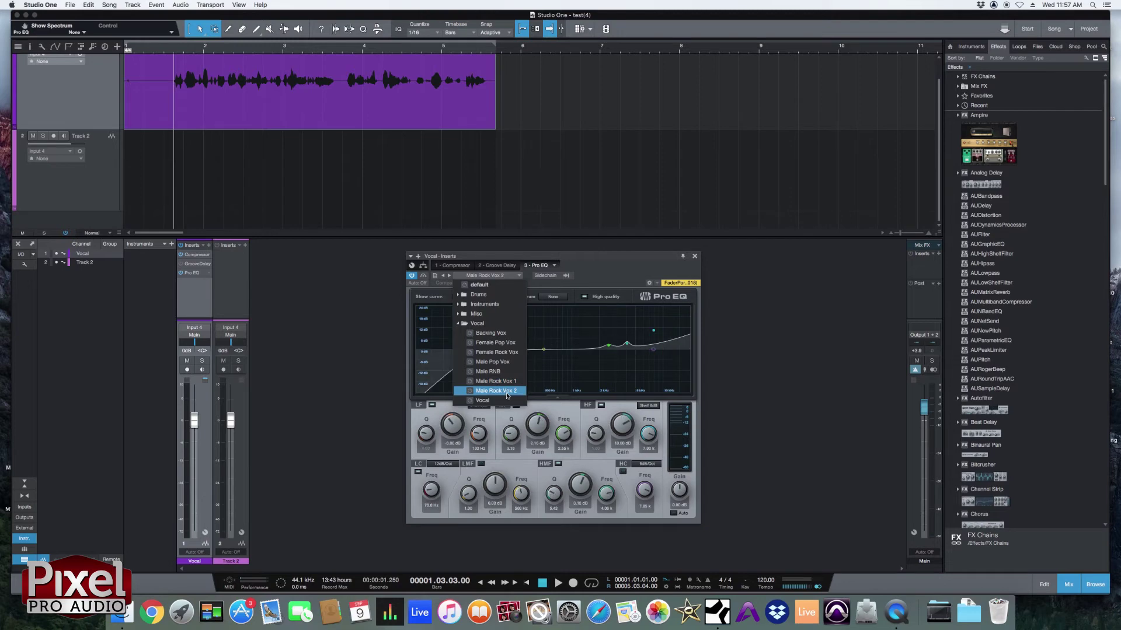
pyautogui.click(609, 257)
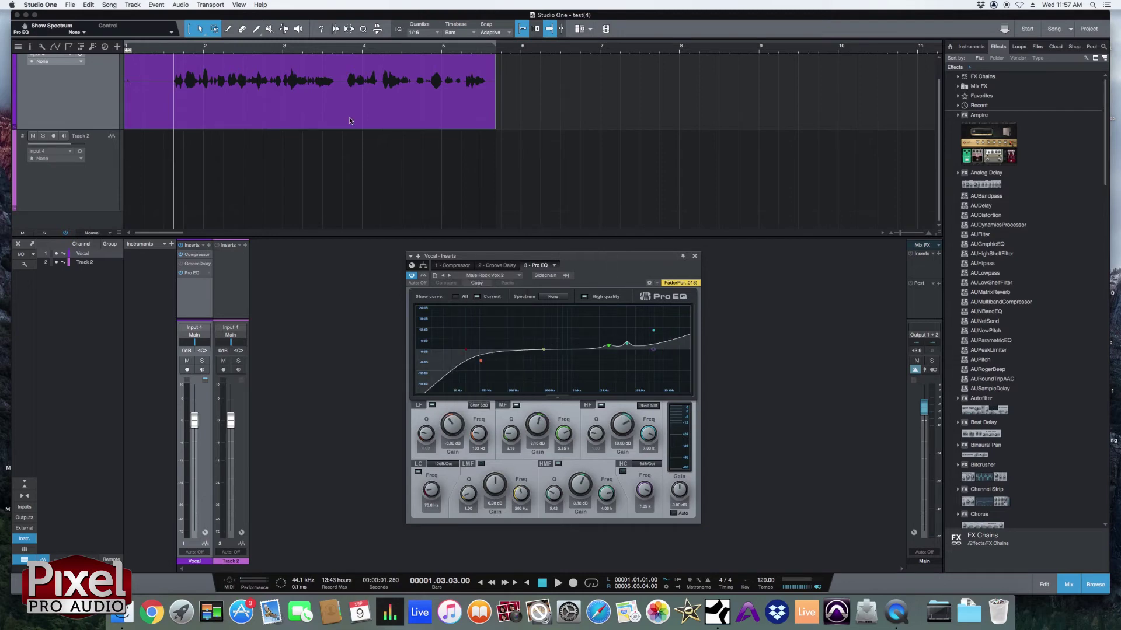
pyautogui.click(182, 57)
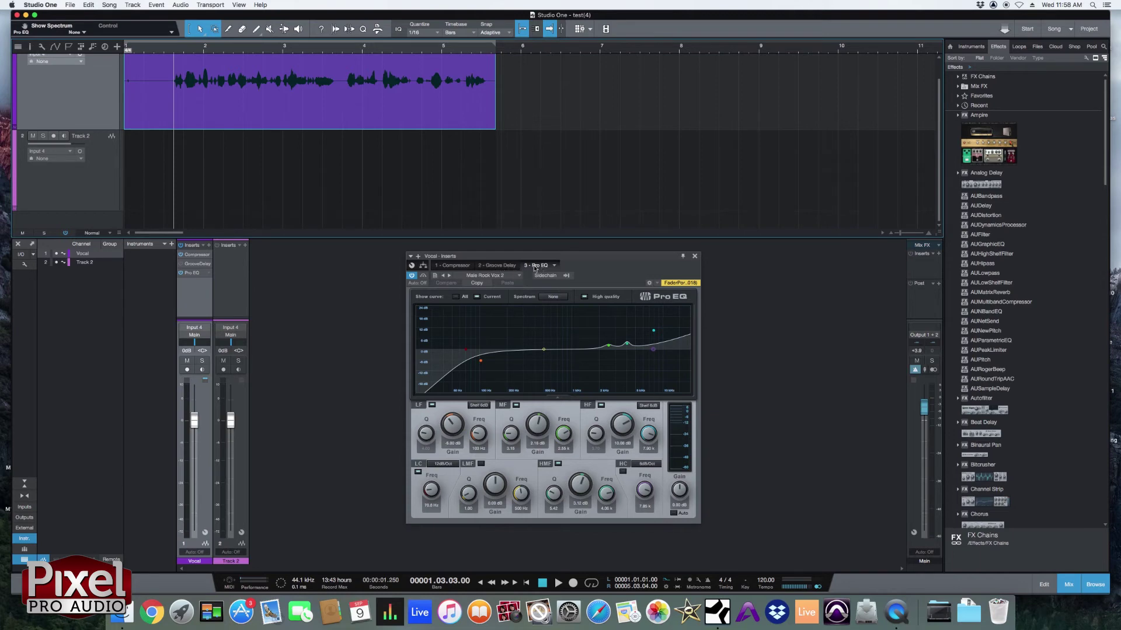
# Drag the Pro EQ into the first Vocal insert slot, ahead of Compressor and Groove Delay, then bypass it
pyautogui.moveTo(541, 266); pyautogui.dragTo(482, 271)
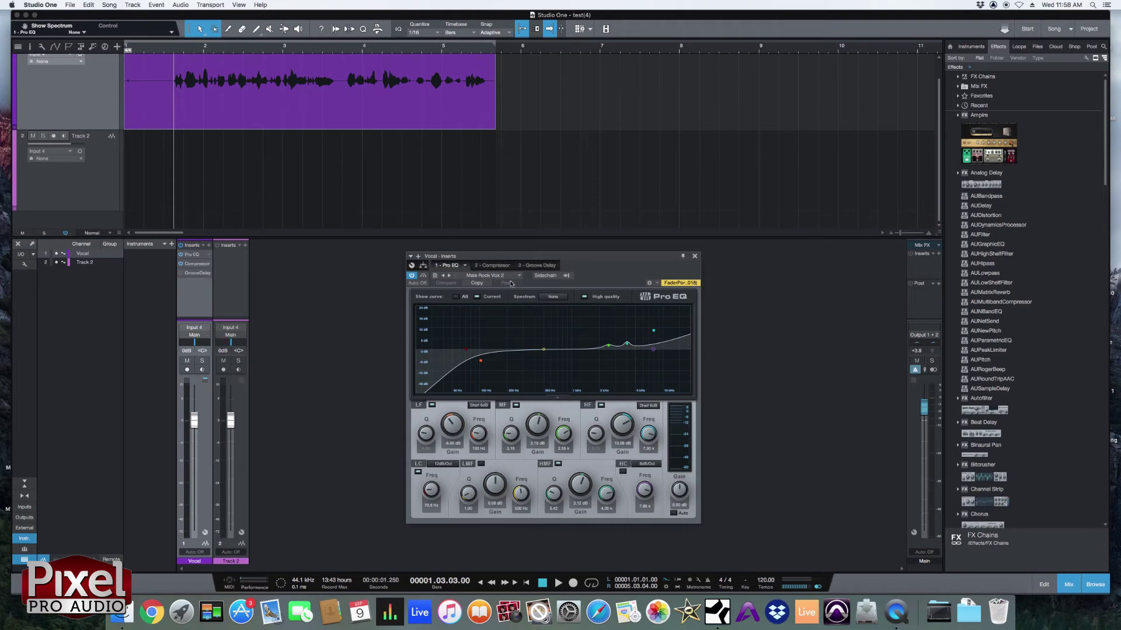
pyautogui.click(171, 51)
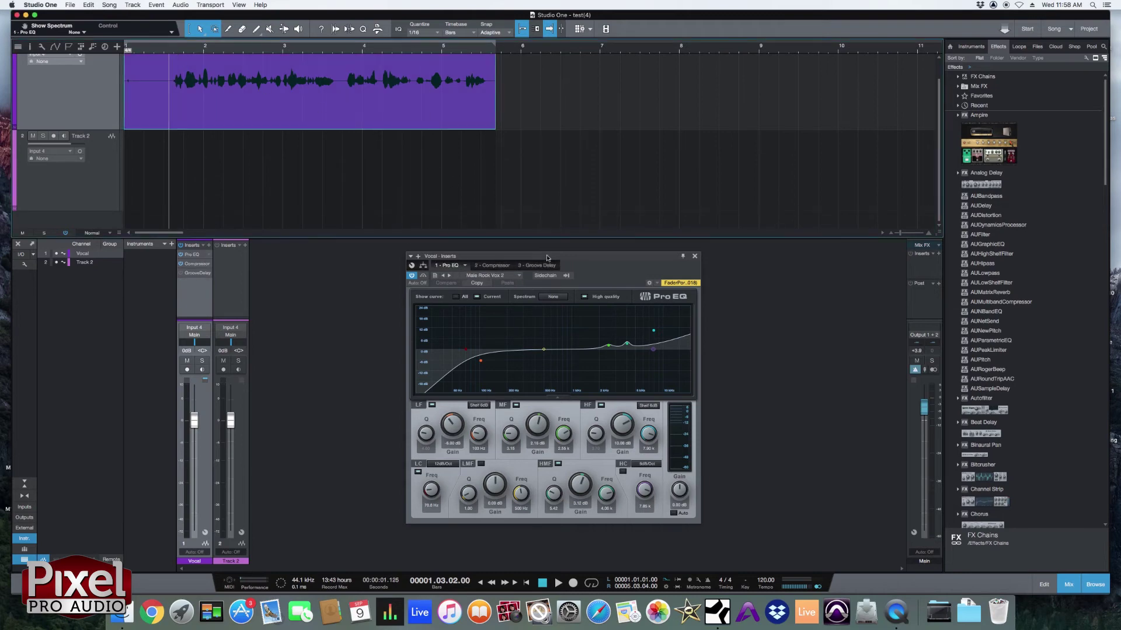
pyautogui.click(450, 266)
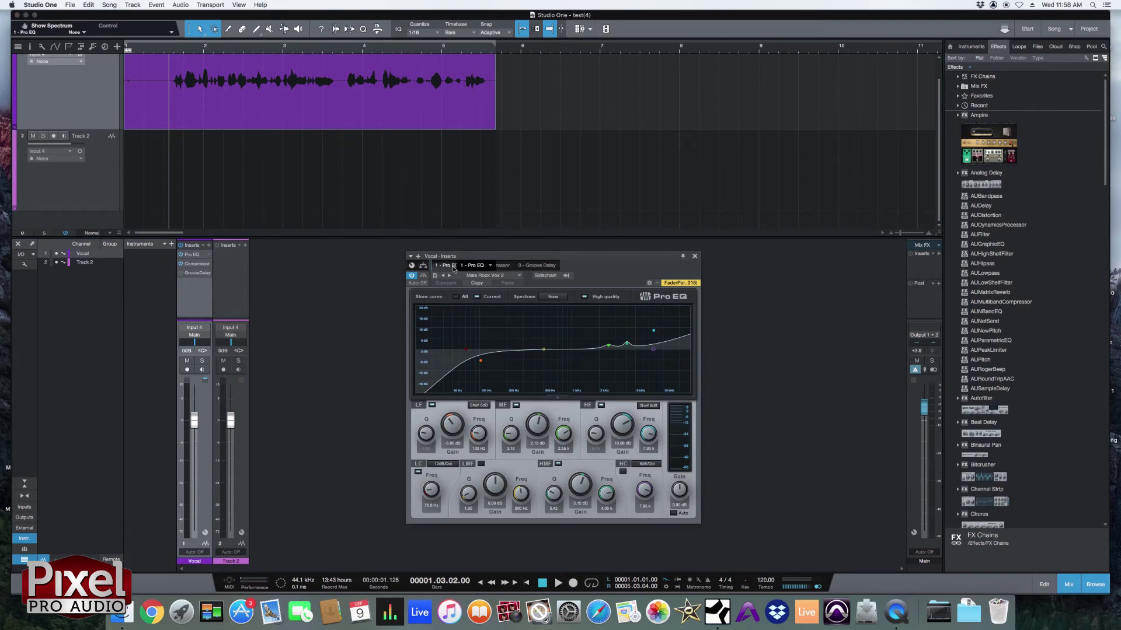
pyautogui.moveTo(477, 273)
pyautogui.mouseDown()
pyautogui.moveTo(542, 279)
pyautogui.moveTo(450, 266)
pyautogui.moveTo(465, 268)
pyautogui.mouseUp()
pyautogui.click(412, 276)
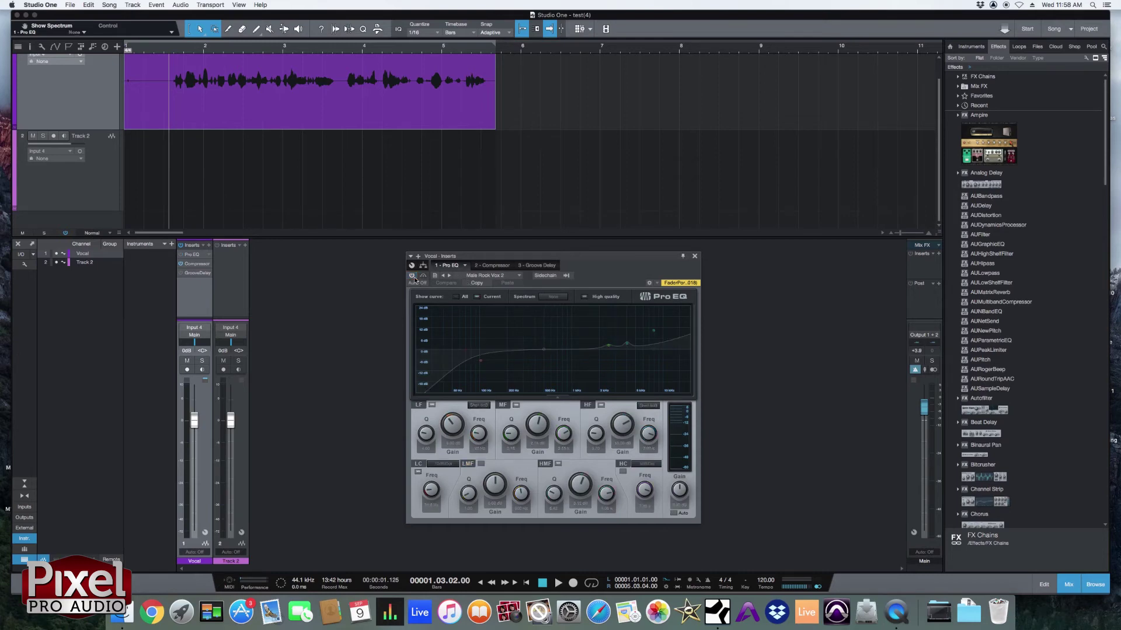
# Play the vocal while toggling the Pro EQ on and off, finishing with it enabled
pyautogui.press('space')
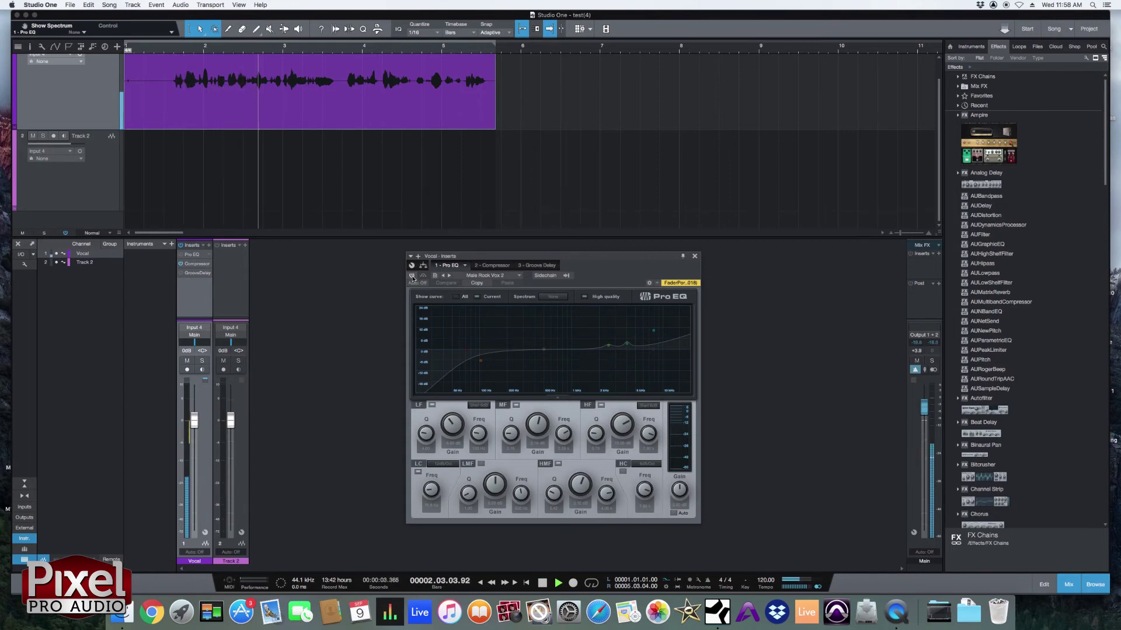
pyautogui.click(412, 275)
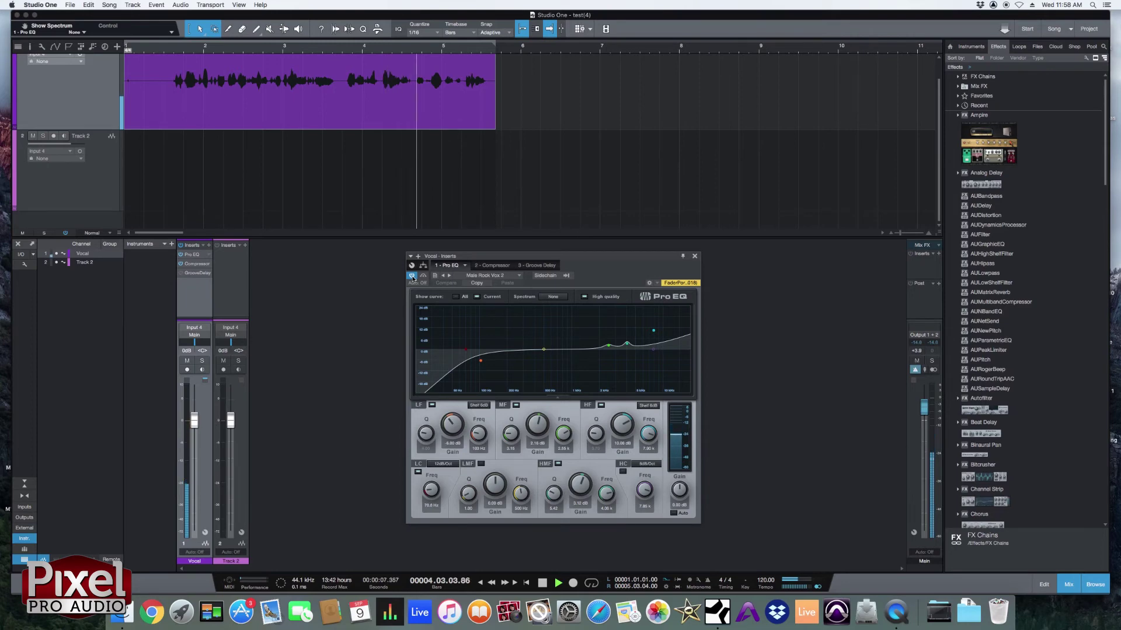
pyautogui.click(412, 275)
pyautogui.click(412, 276)
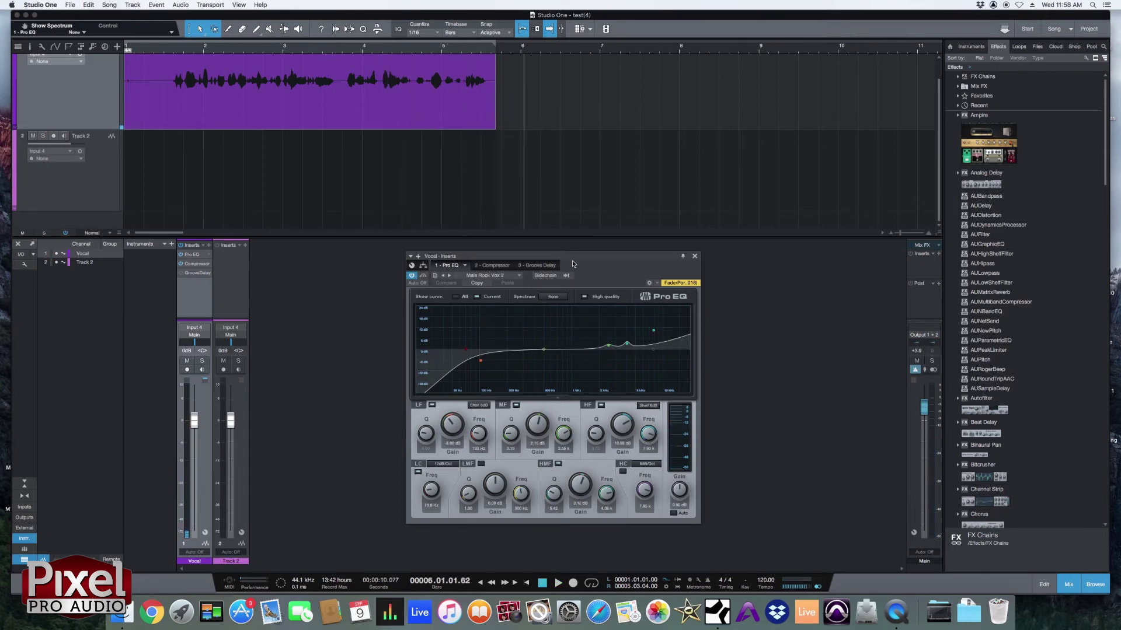
# Lower the Pro EQ high-mid gain to -0.71 dB and store it as a new custom Vocal preset
pyautogui.moveTo(610, 263); pyautogui.dragTo(621, 265)
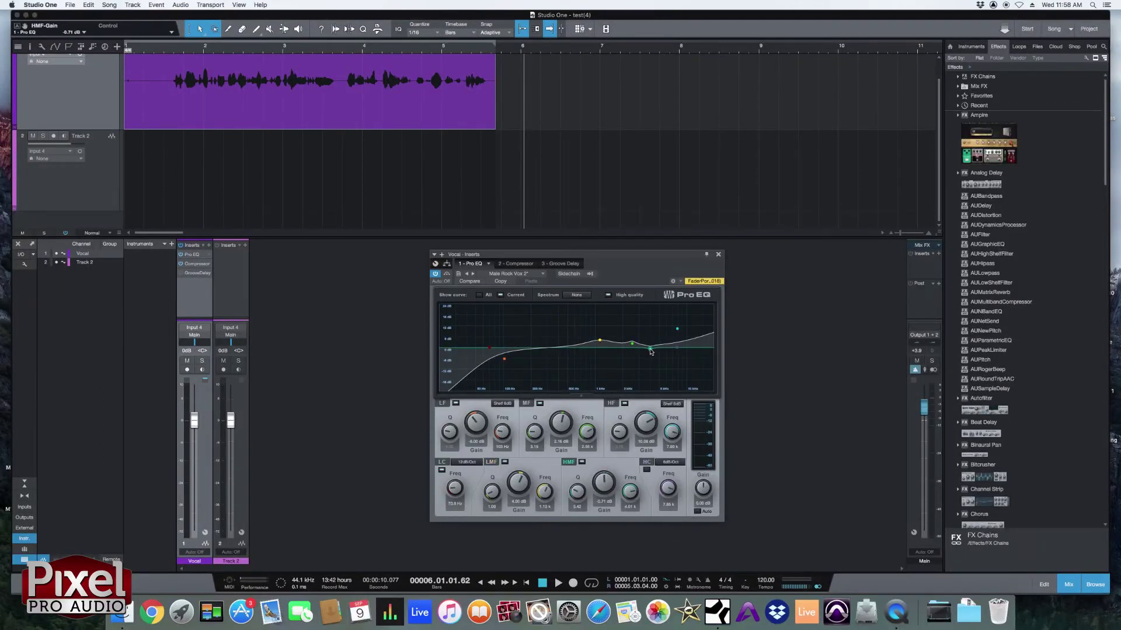
pyautogui.click(601, 342)
pyautogui.click(459, 273)
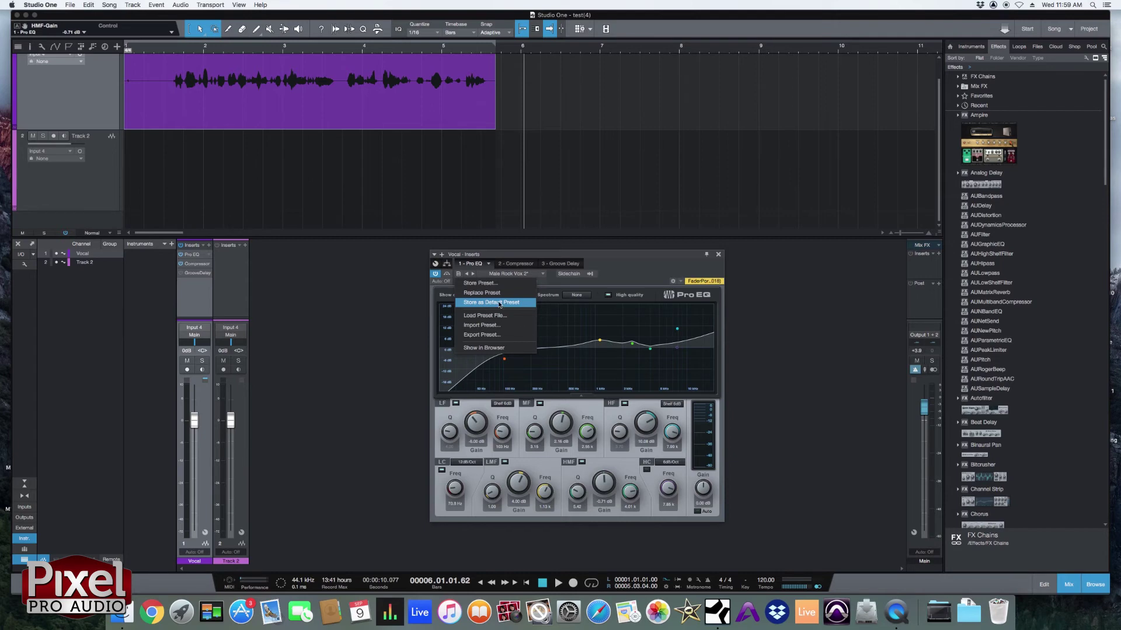
pyautogui.click(479, 284)
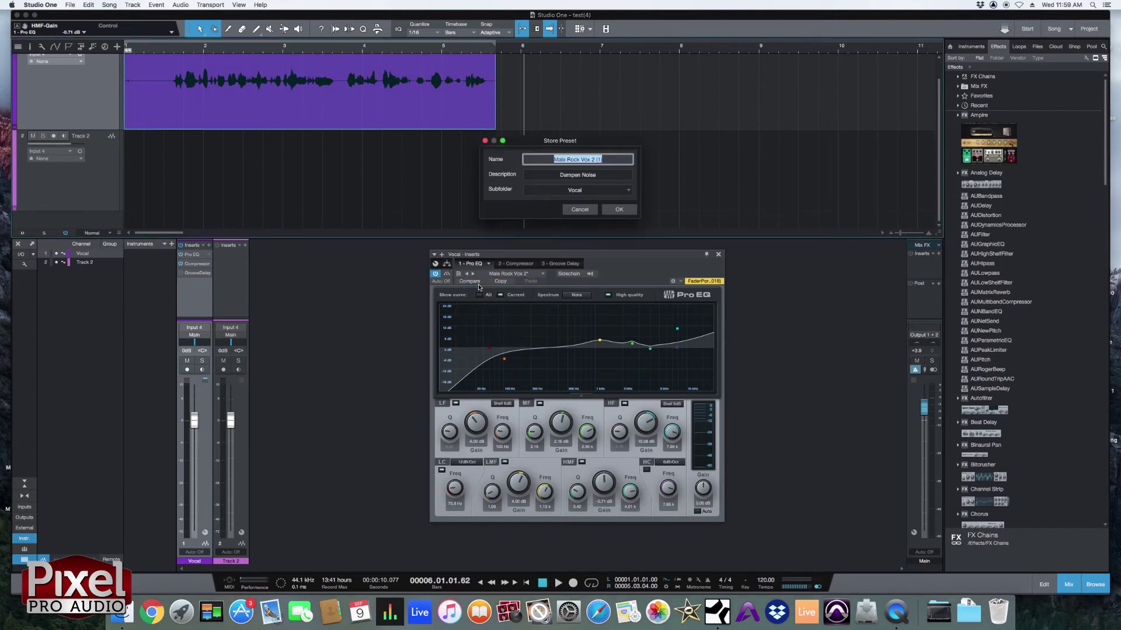
pyautogui.write('david vox')
pyautogui.click(620, 210)
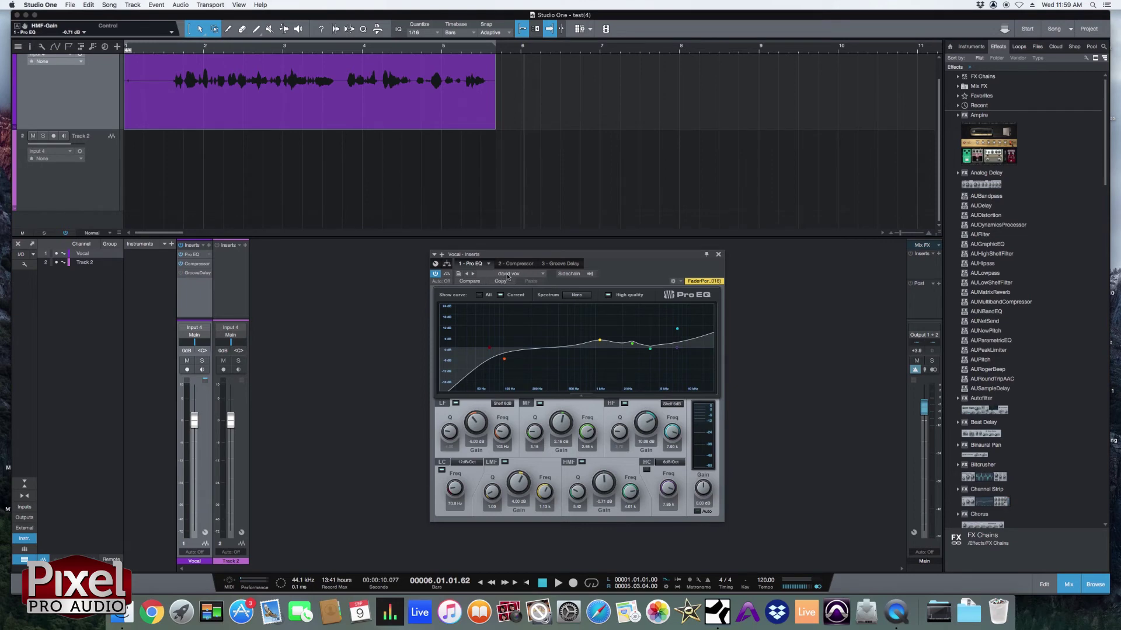
pyautogui.click(536, 276)
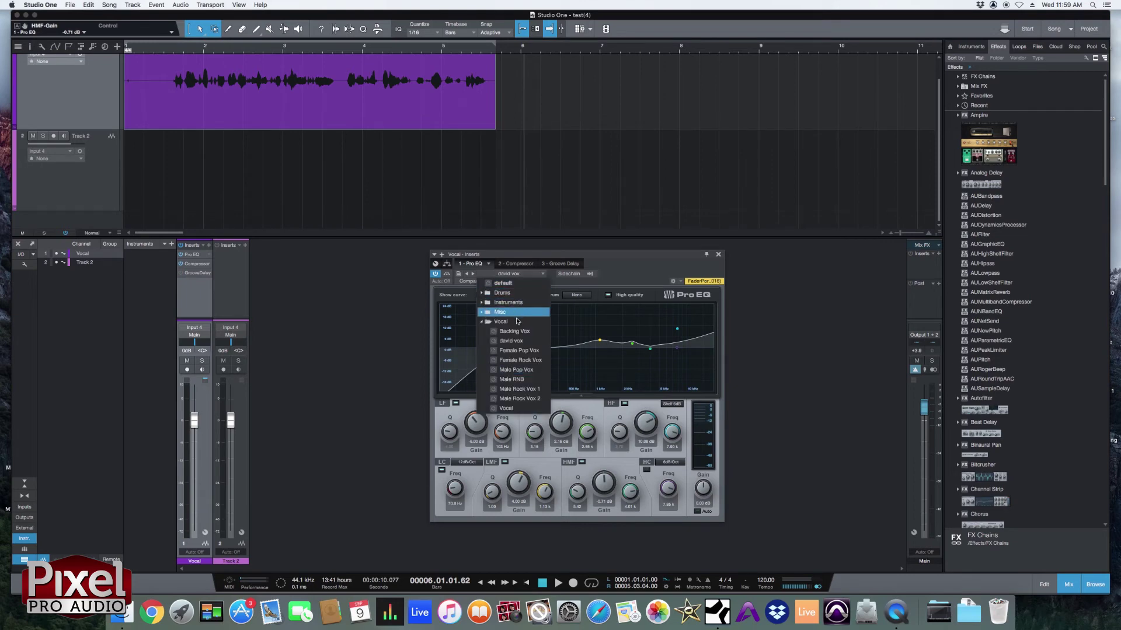
pyautogui.click(515, 324)
pyautogui.click(516, 322)
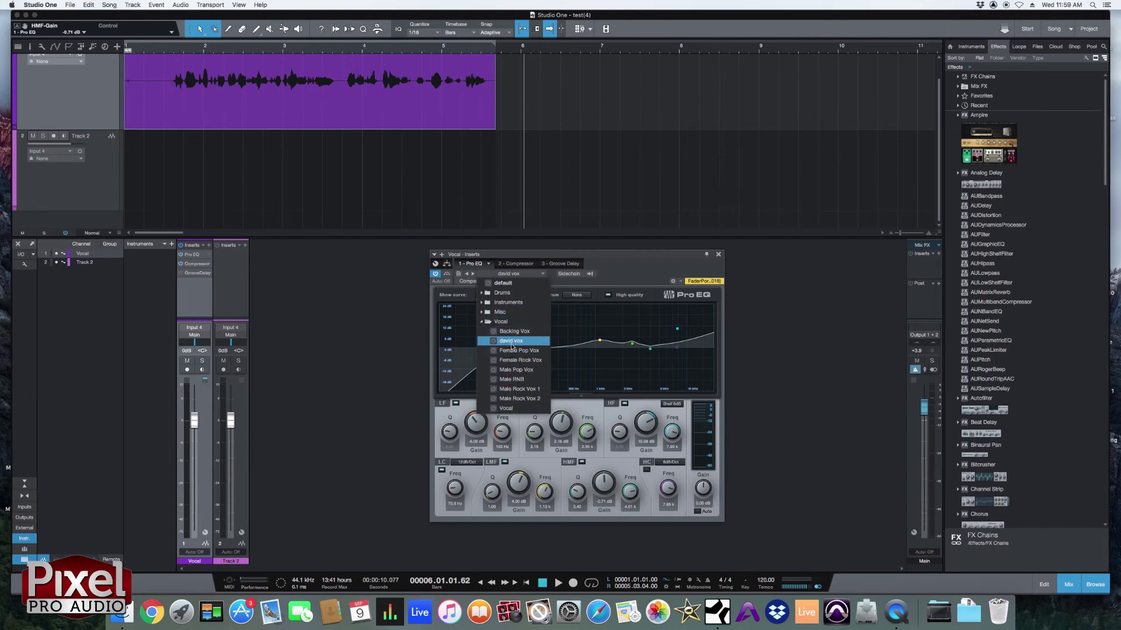
pyautogui.click(503, 321)
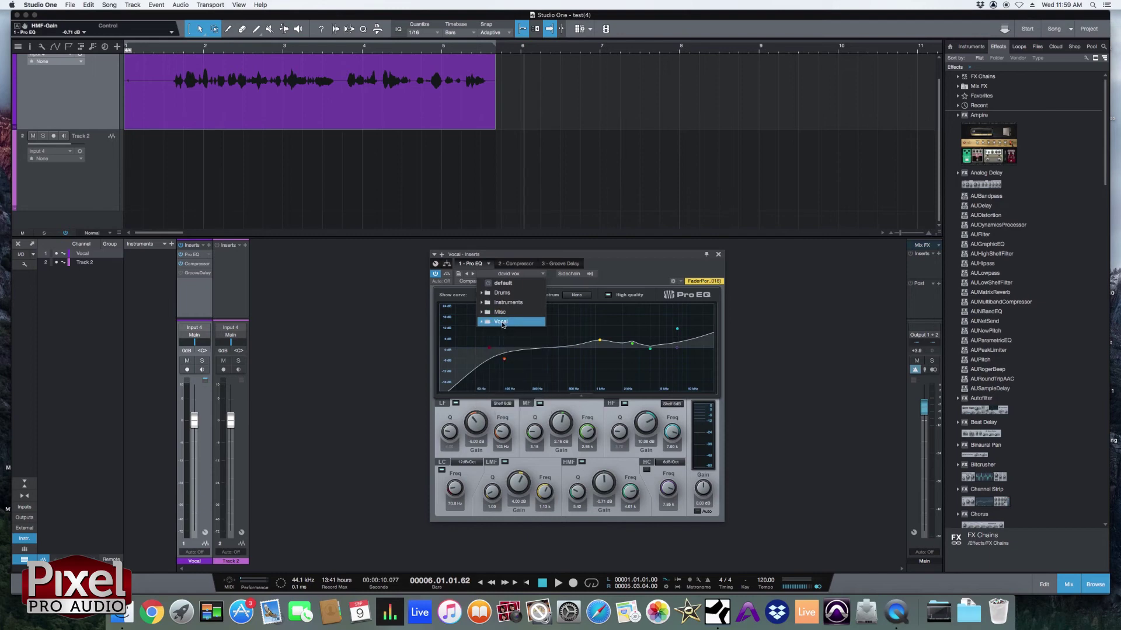
pyautogui.click(650, 270)
pyautogui.moveTo(644, 257); pyautogui.dragTo(587, 235)
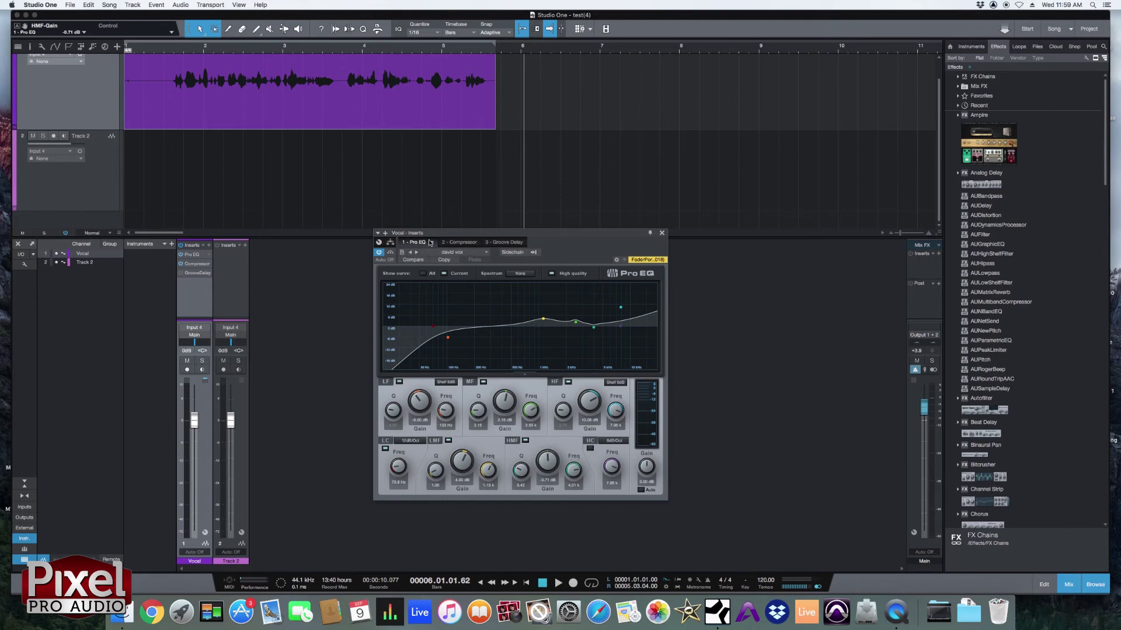
# Close Pro EQ and remove the Pro EQ, Compressor and Groove Delay inserts from the Vocal channel
pyautogui.click(661, 233)
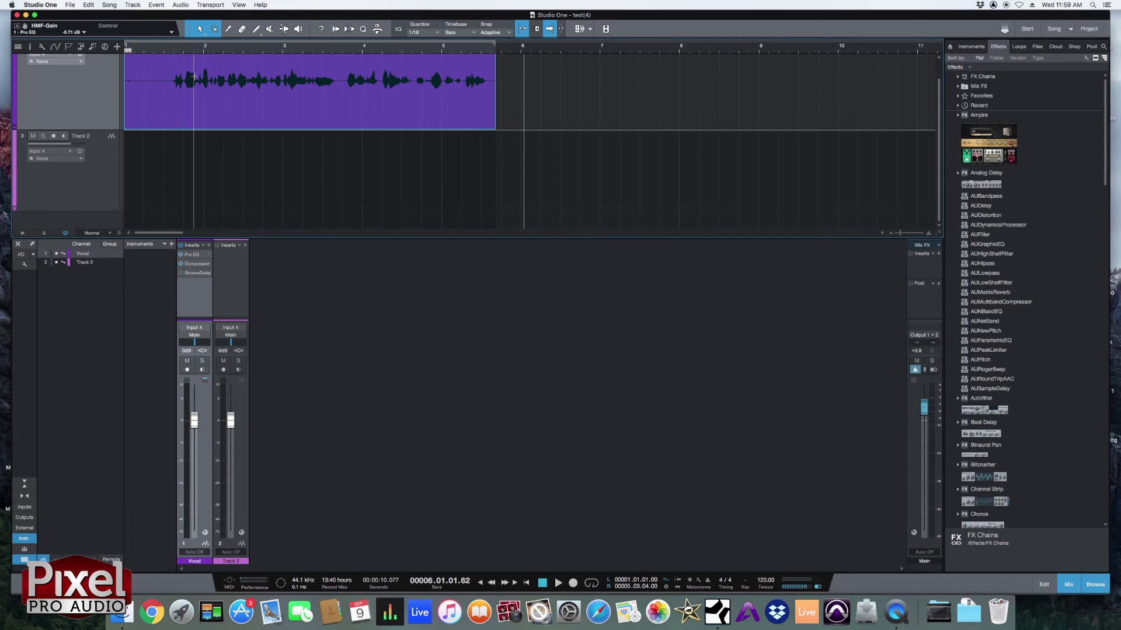
pyautogui.click(203, 246)
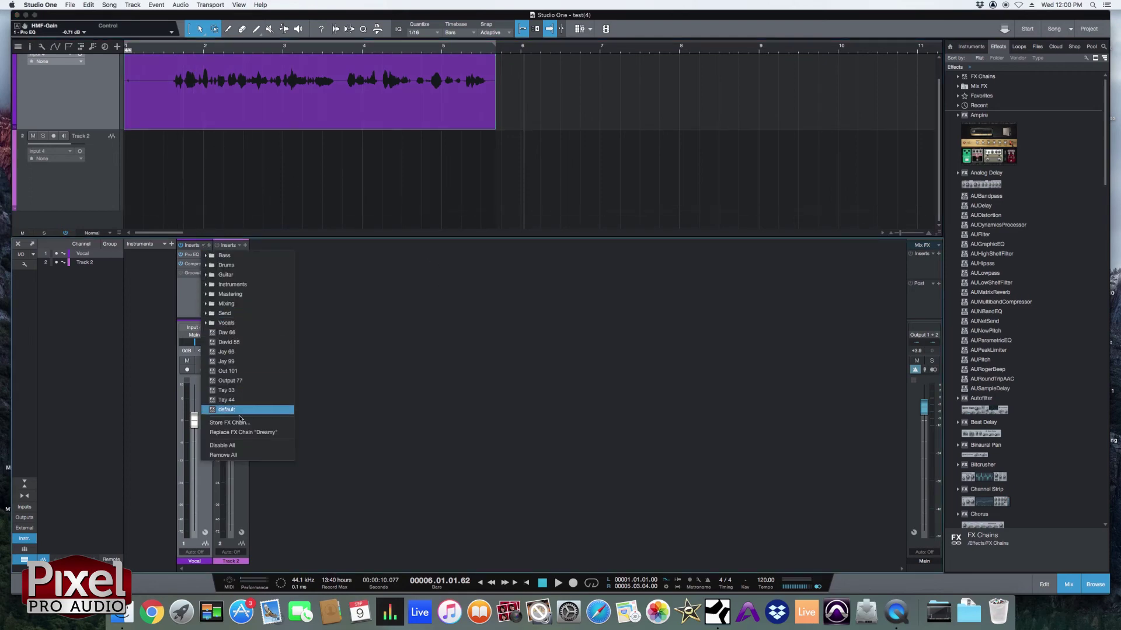
pyautogui.click(238, 457)
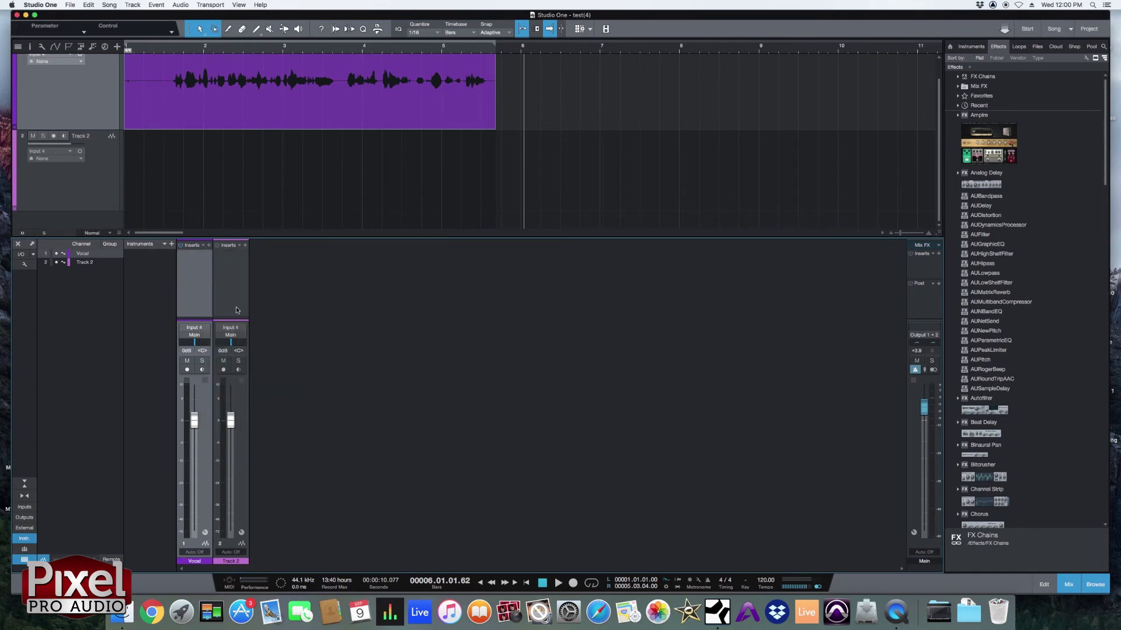
# Load the Vocals > Busted Speaker FX chain onto the Vocal inserts and set playback near bar 1.6
pyautogui.click(203, 246)
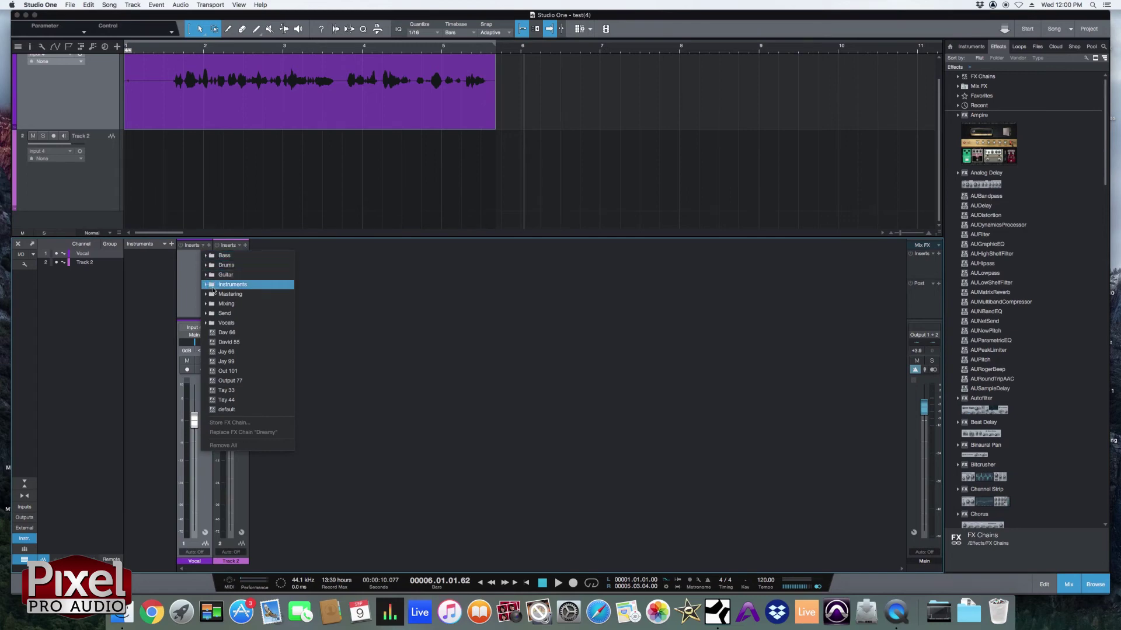
pyautogui.click(234, 324)
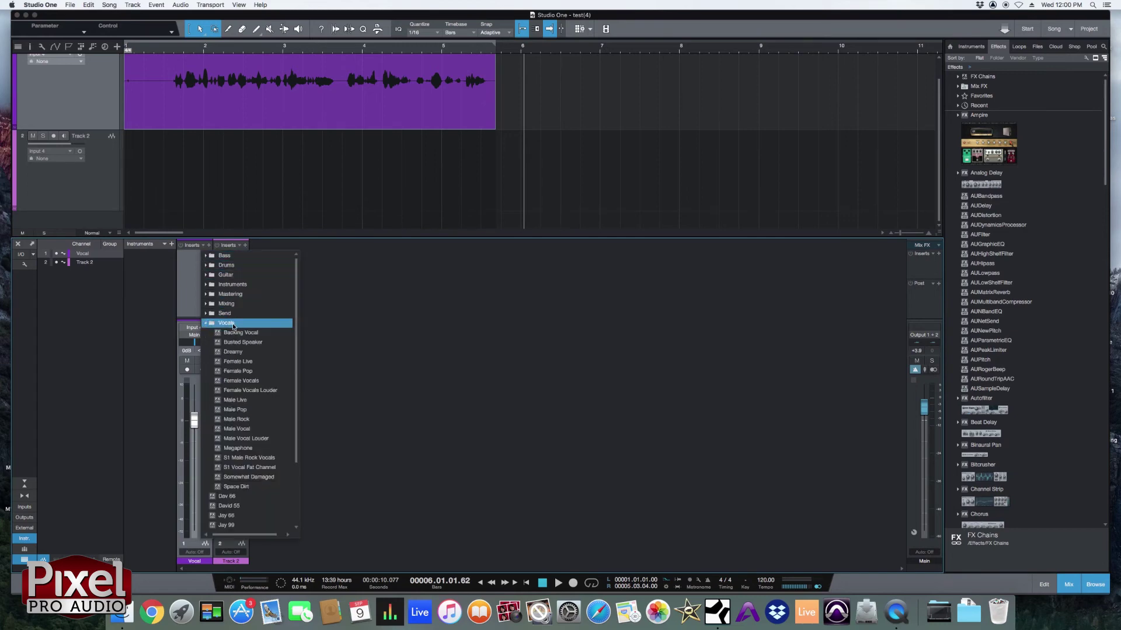
pyautogui.click(256, 344)
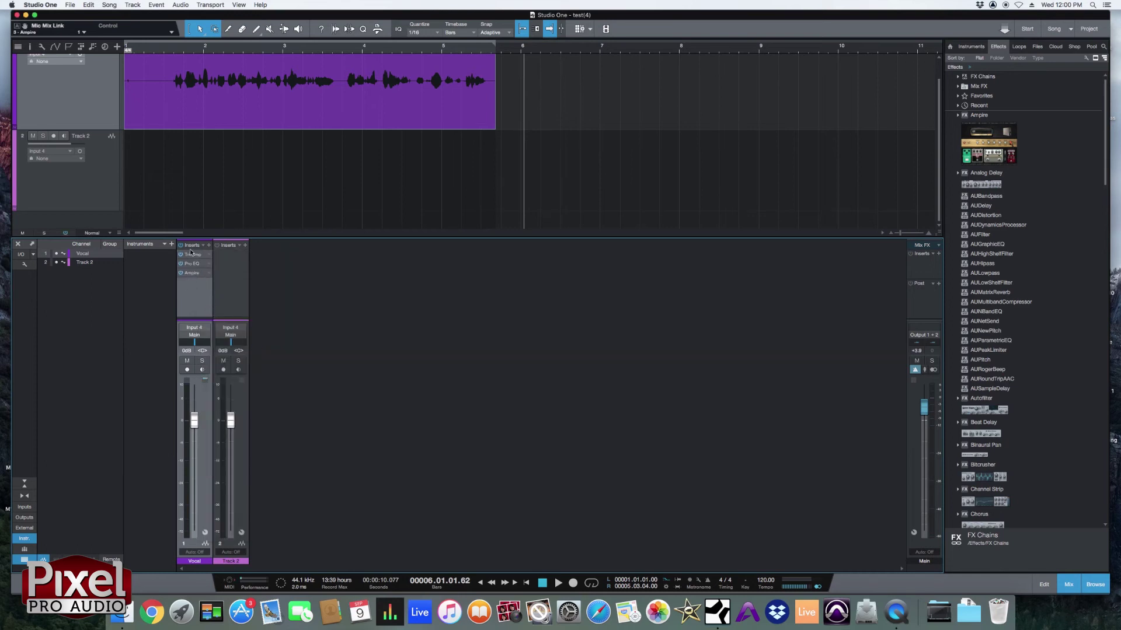
pyautogui.click(173, 53)
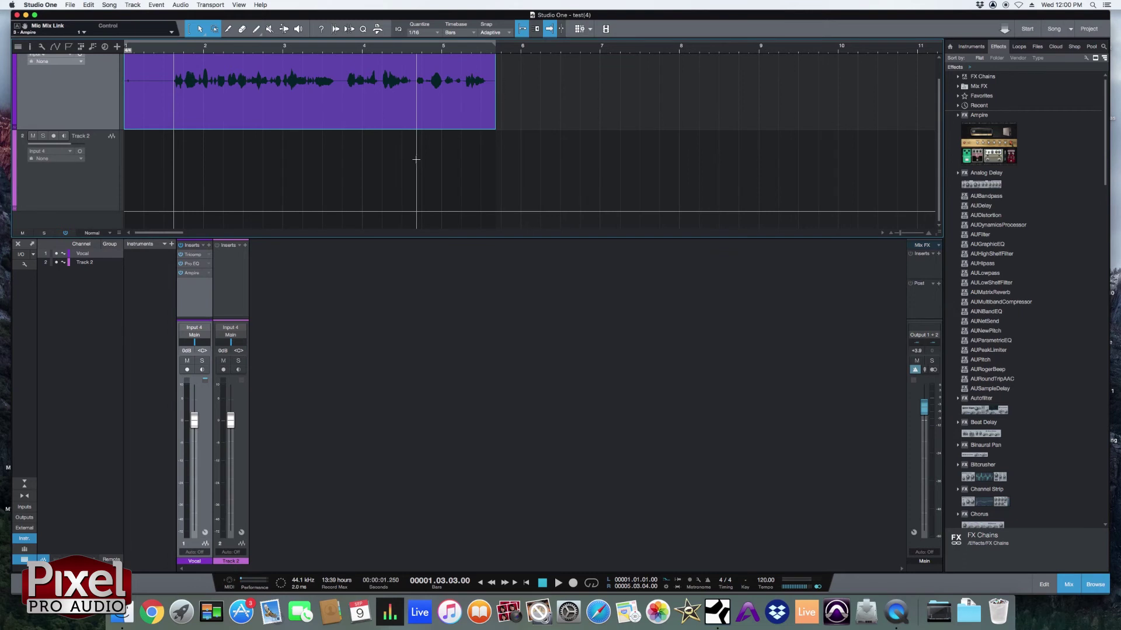
pyautogui.press('space')
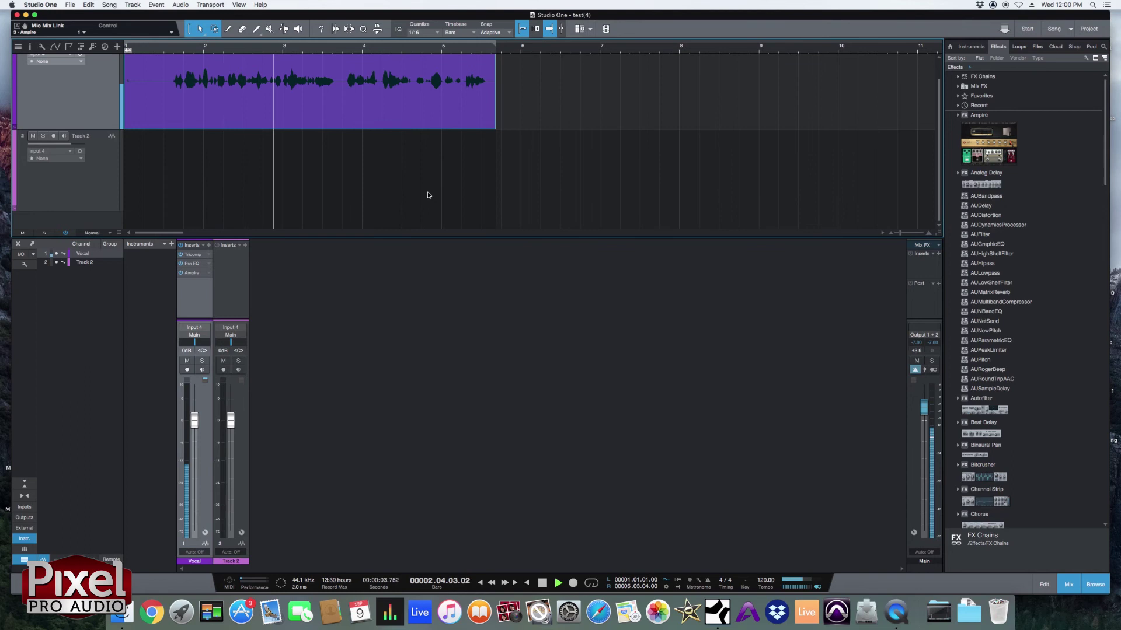
pyautogui.press('space')
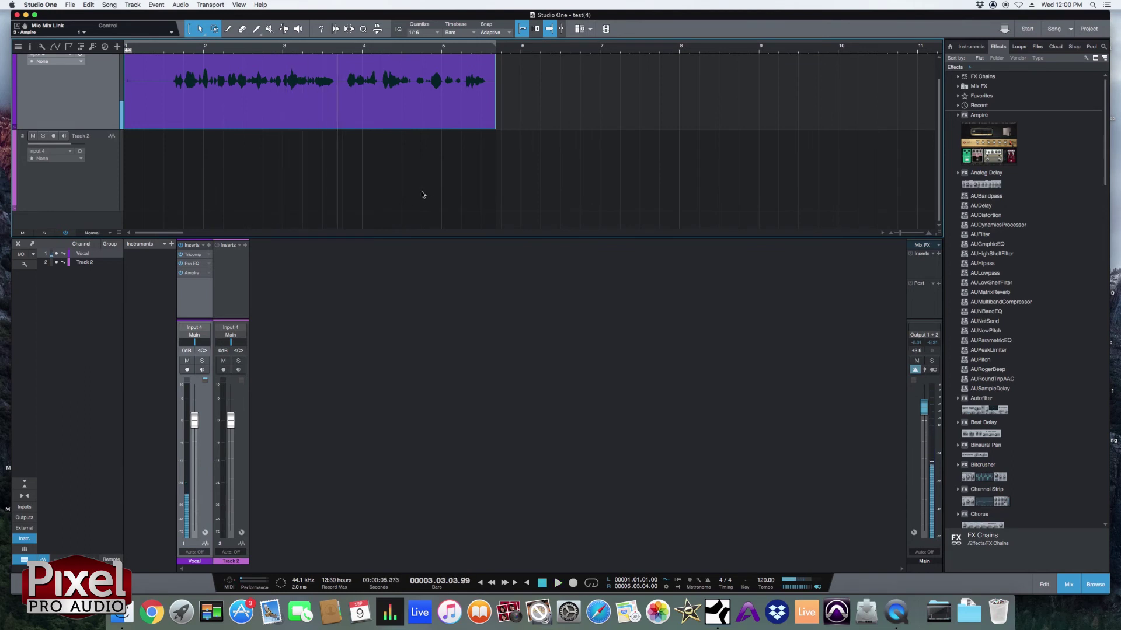
pyautogui.click(198, 265)
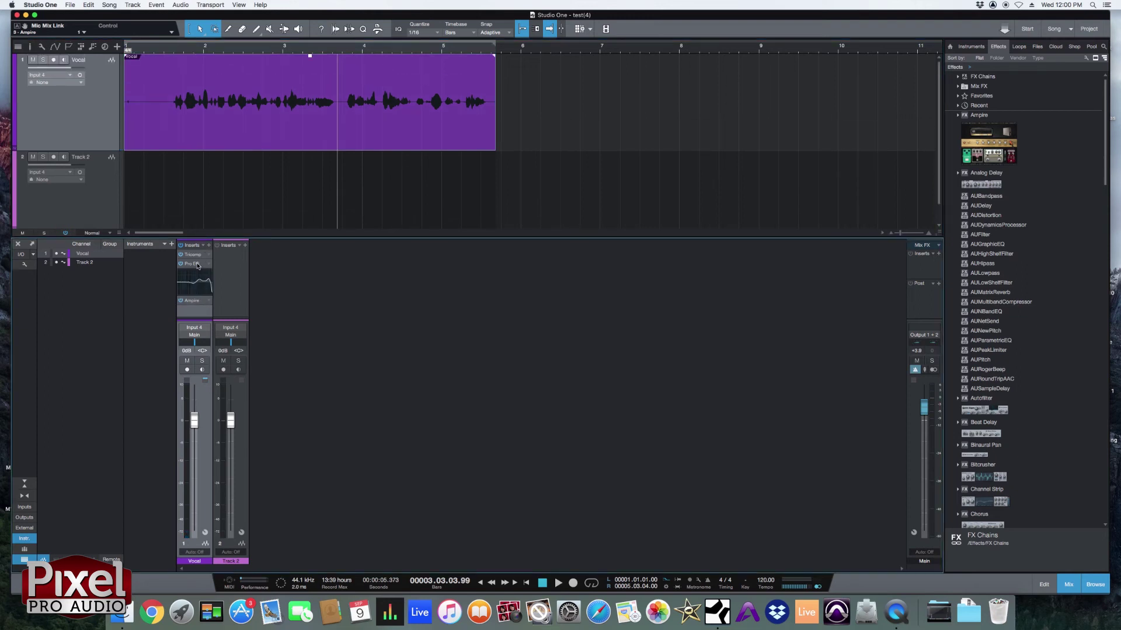
# Boost the Pro EQ low-mid band to about 10 dB at 511 Hz using the inline EQ curve
pyautogui.doubleClick(198, 264)
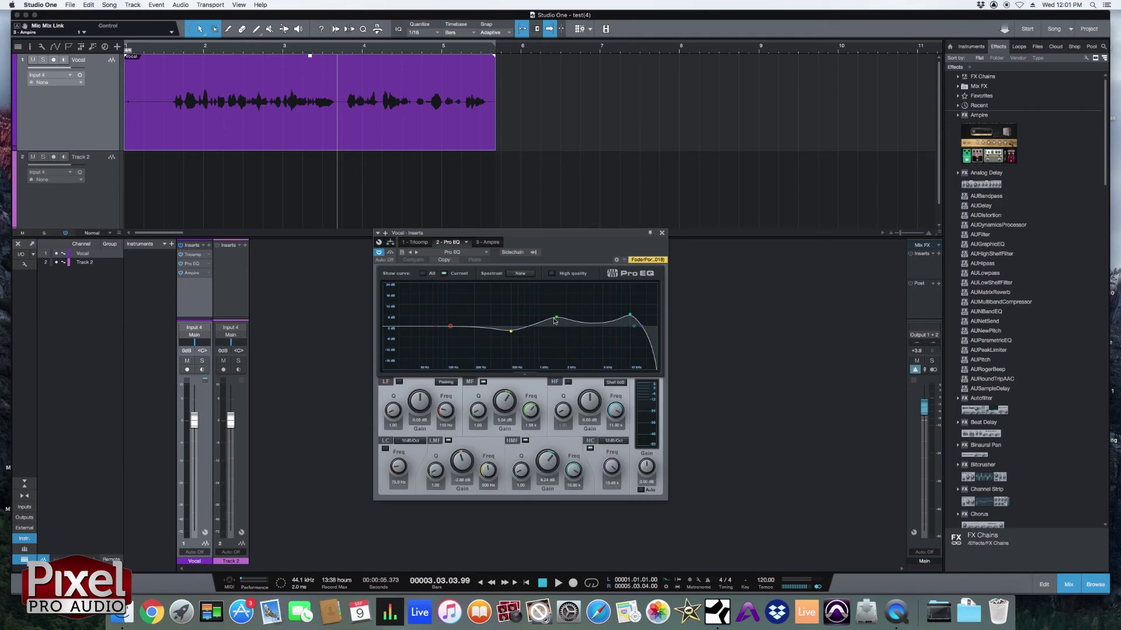
pyautogui.click(661, 233)
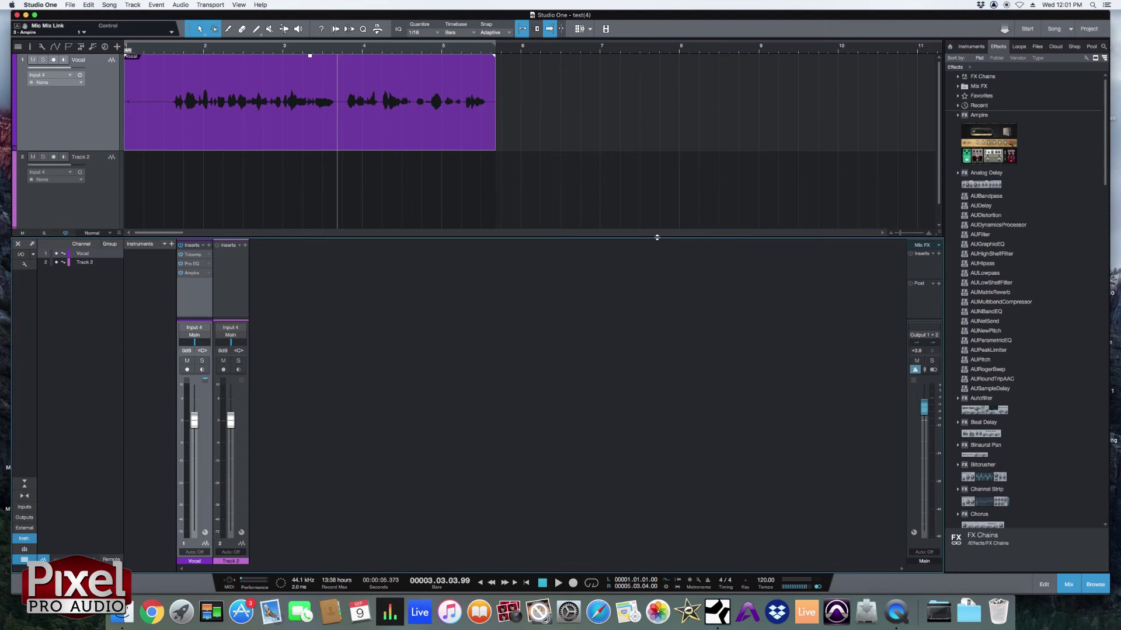
pyautogui.click(208, 264)
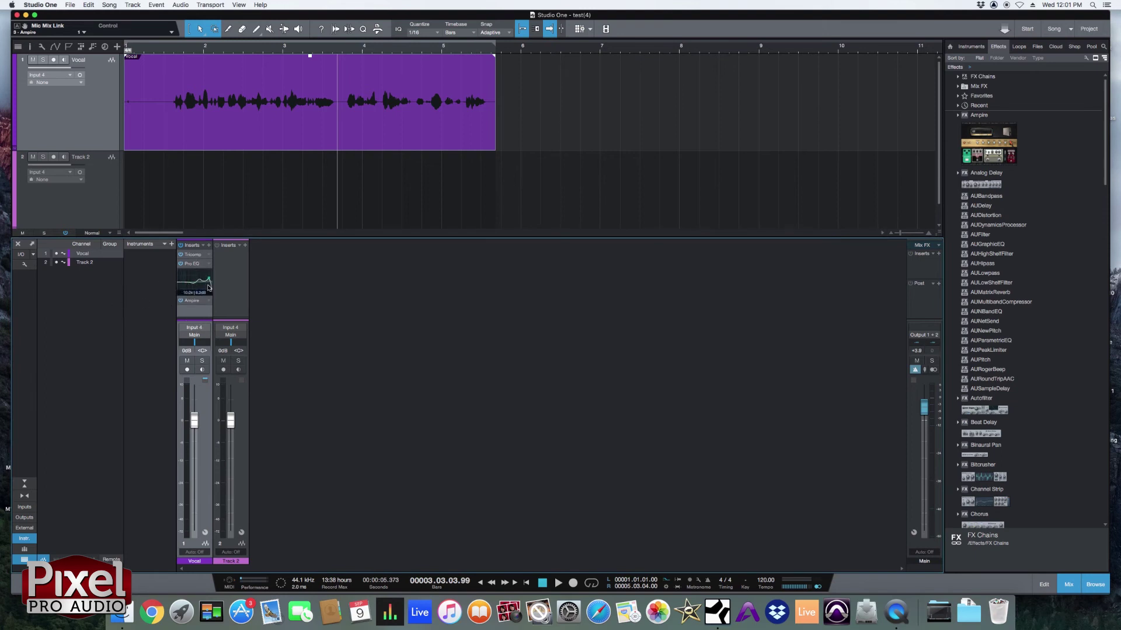
pyautogui.moveTo(194, 286); pyautogui.dragTo(195, 284)
pyautogui.click(198, 266)
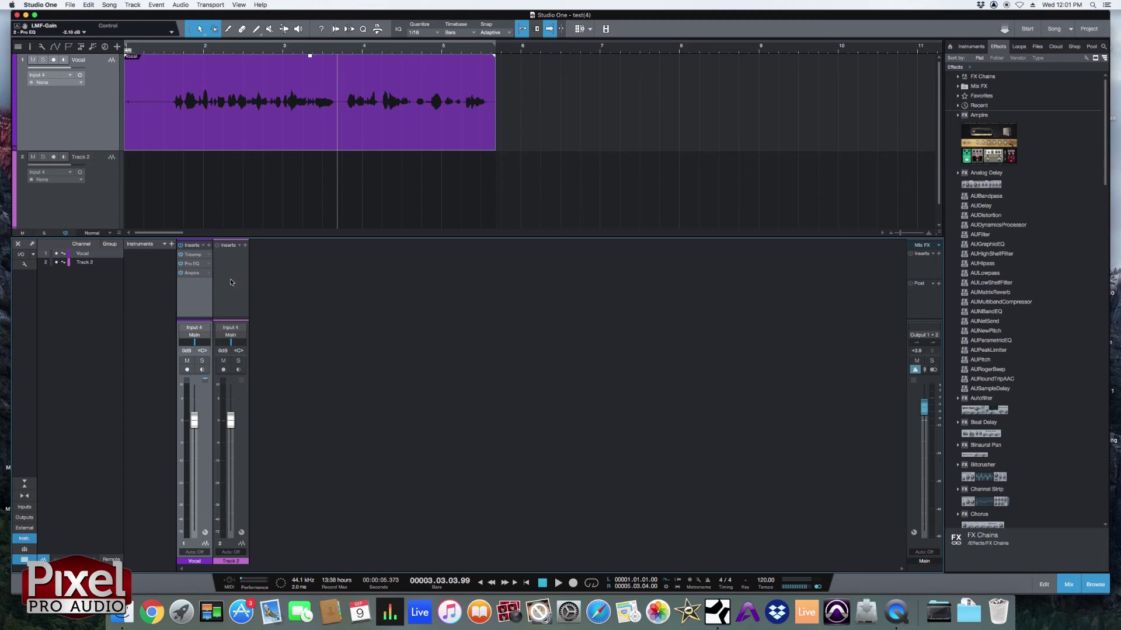
pyautogui.click(191, 264)
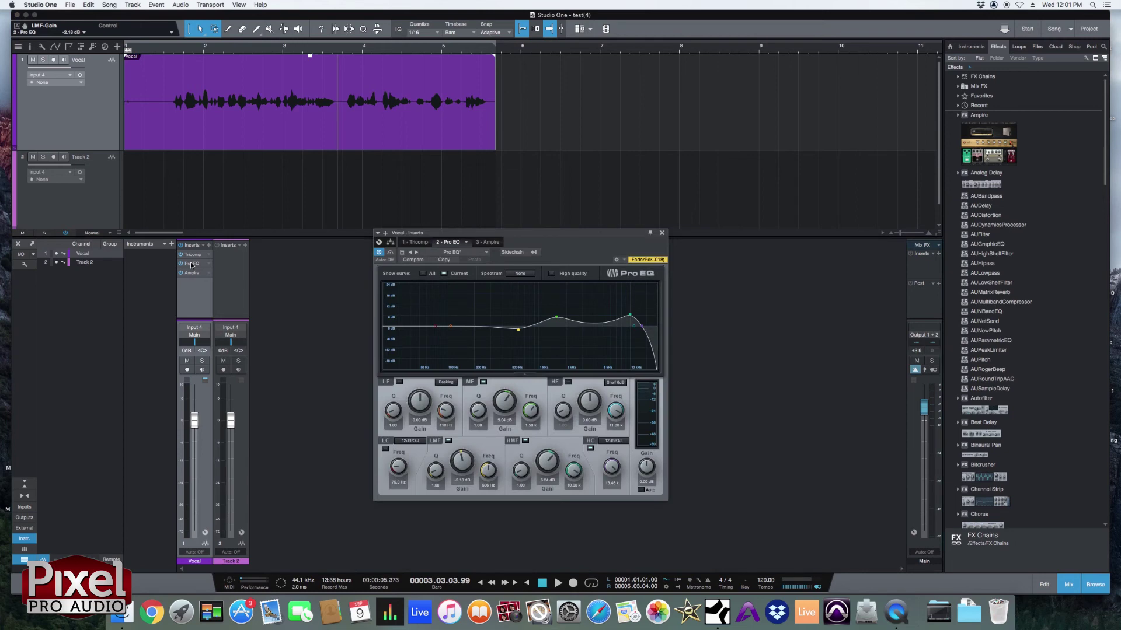
# Check the inline controls of Tricomp, Pro EQ and Ampire, then bring up the Tricomp editor
pyautogui.click(662, 233)
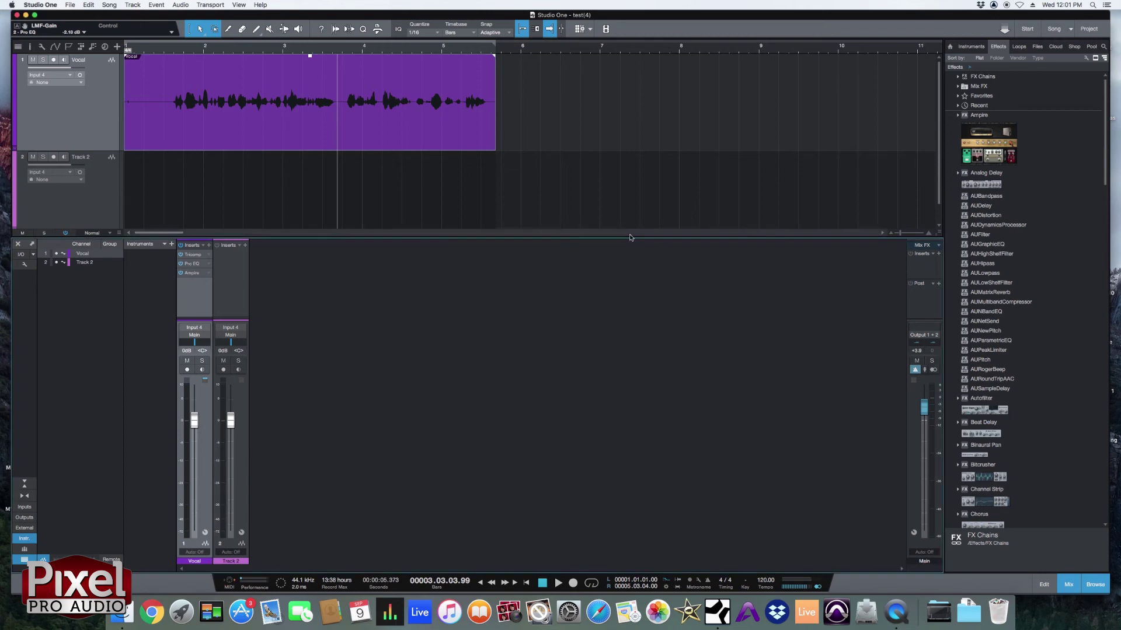
pyautogui.click(196, 258)
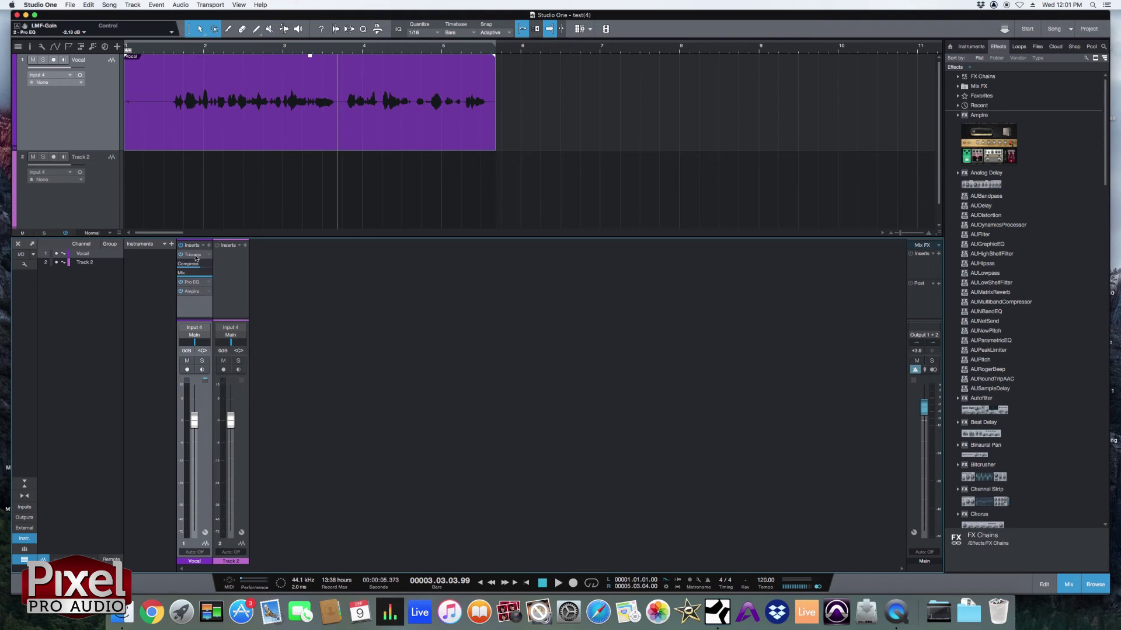
pyautogui.click(196, 259)
pyautogui.click(197, 266)
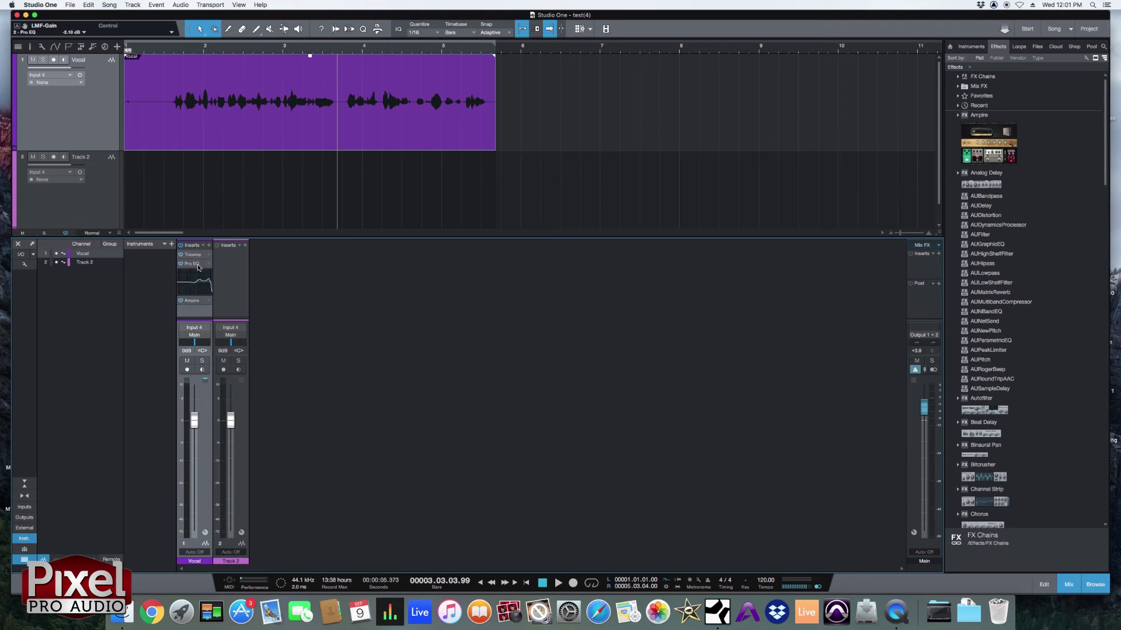
pyautogui.click(198, 265)
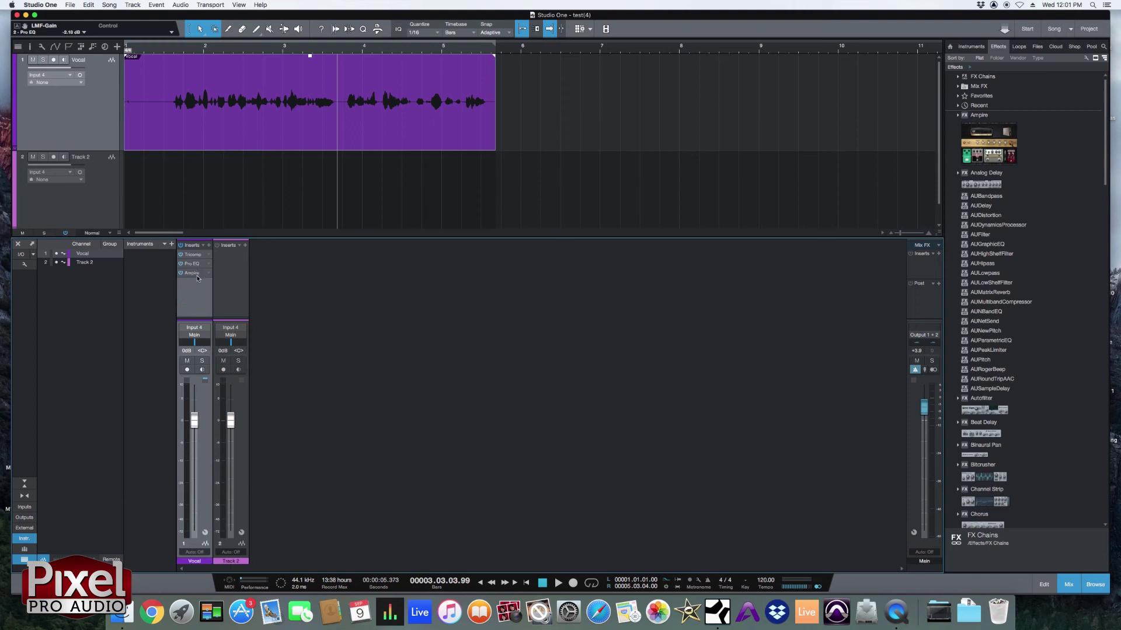
pyautogui.click(197, 277)
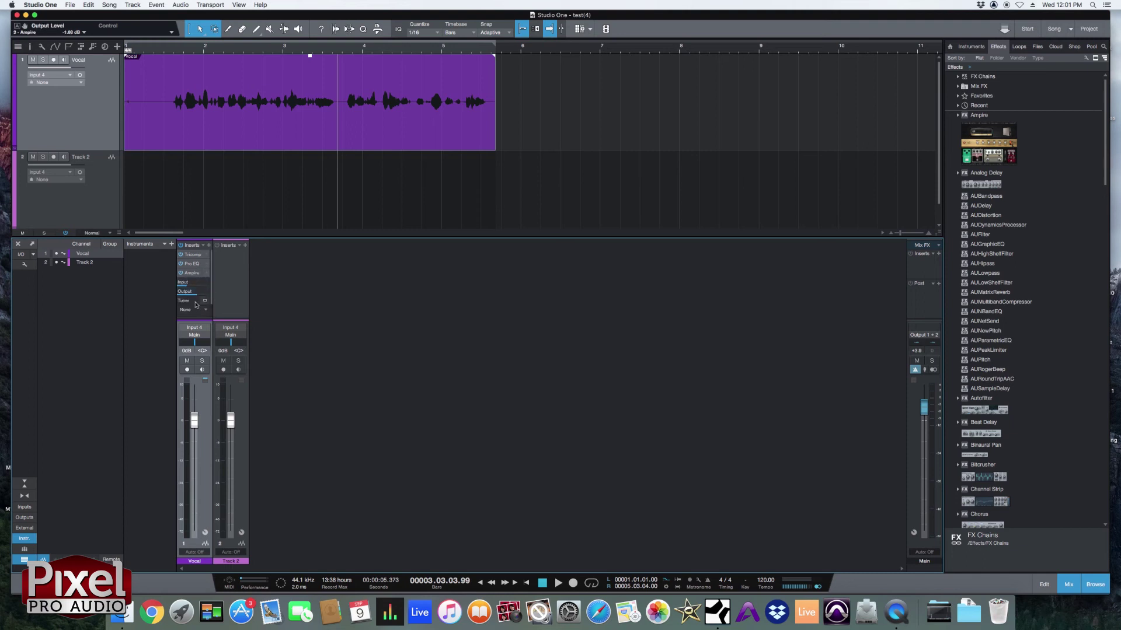
pyautogui.scroll(-1, 197, 302)
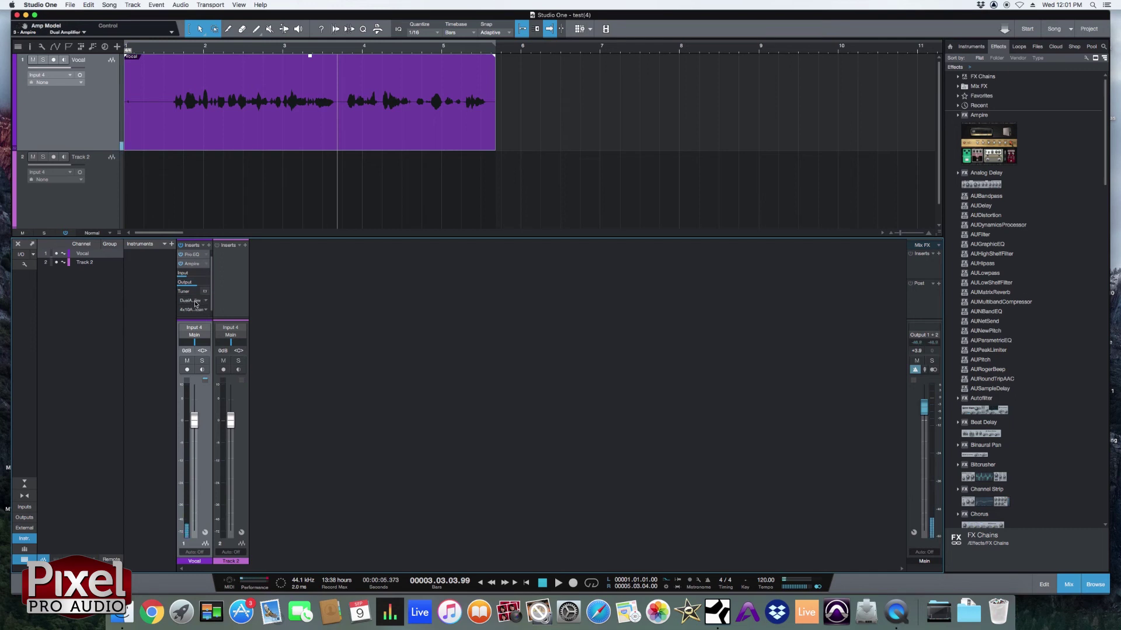
pyautogui.scroll(1, 195, 292)
pyautogui.click(195, 270)
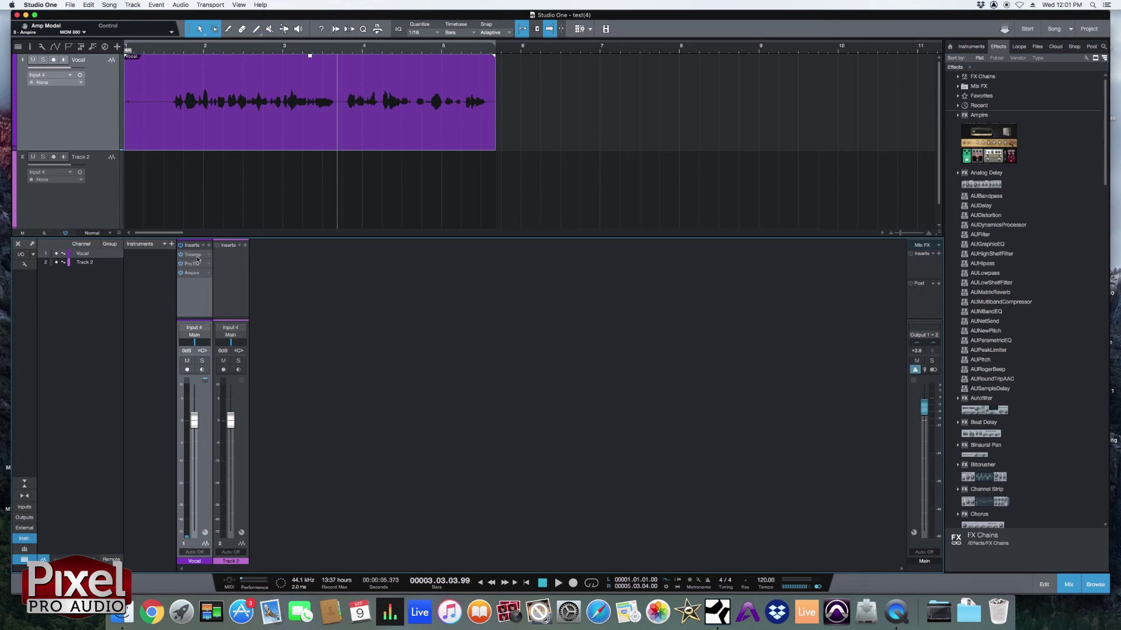
pyautogui.click(194, 255)
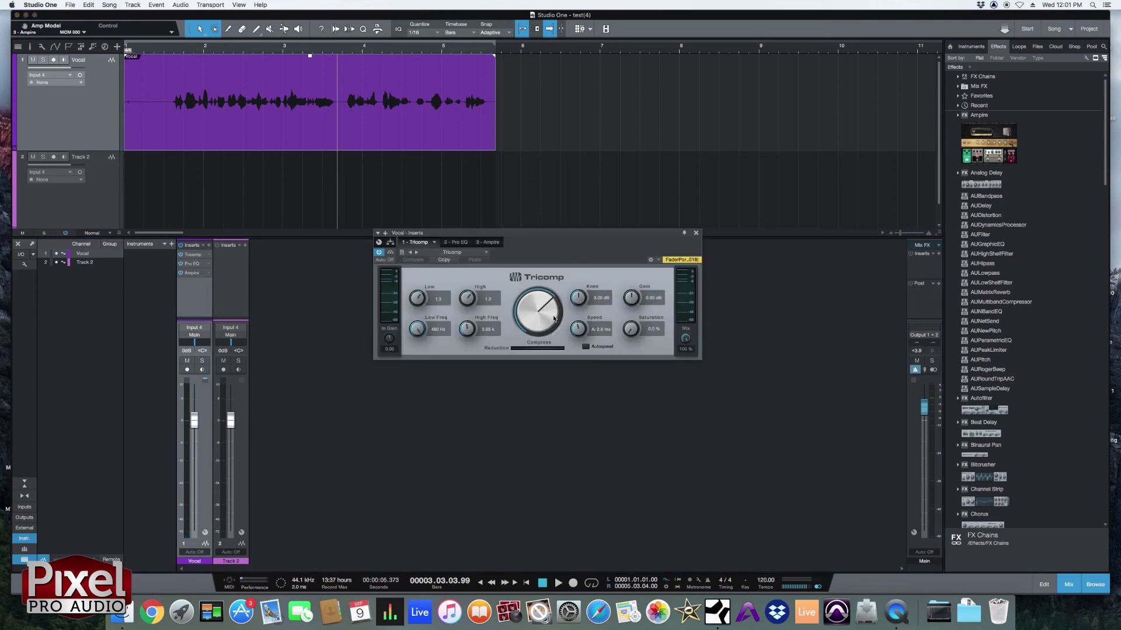
# Close Tricomp, rewind near the start, and turn the Tricomp, Pro EQ and Ampire inserts off and back on
pyautogui.click(697, 233)
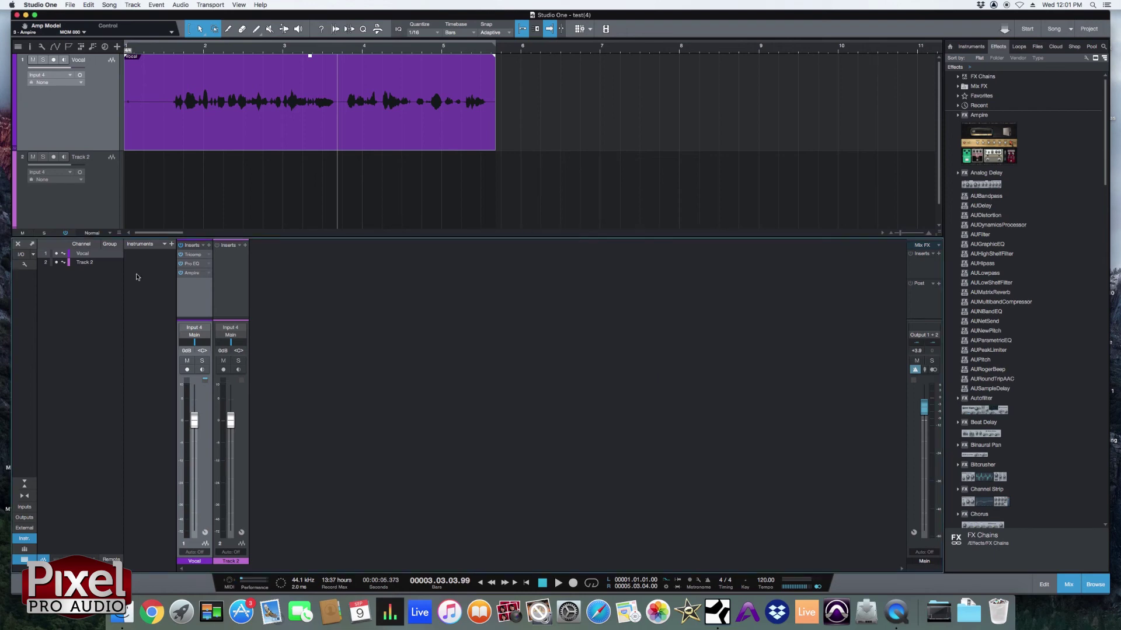
pyautogui.click(180, 249)
pyautogui.click(171, 53)
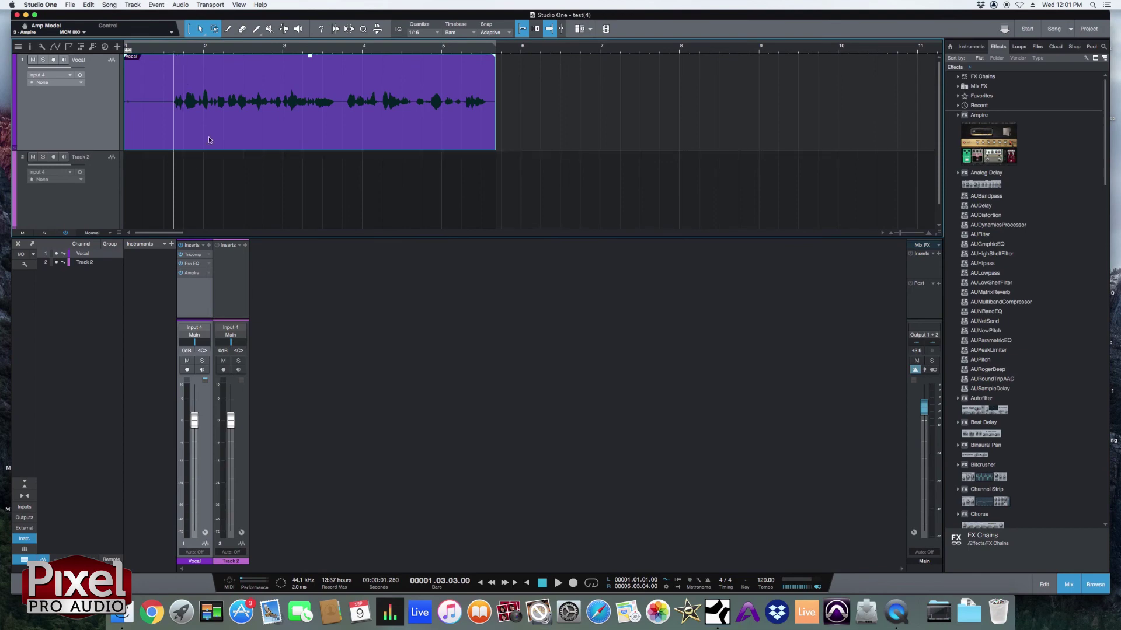
pyautogui.click(180, 245)
pyautogui.click(180, 274)
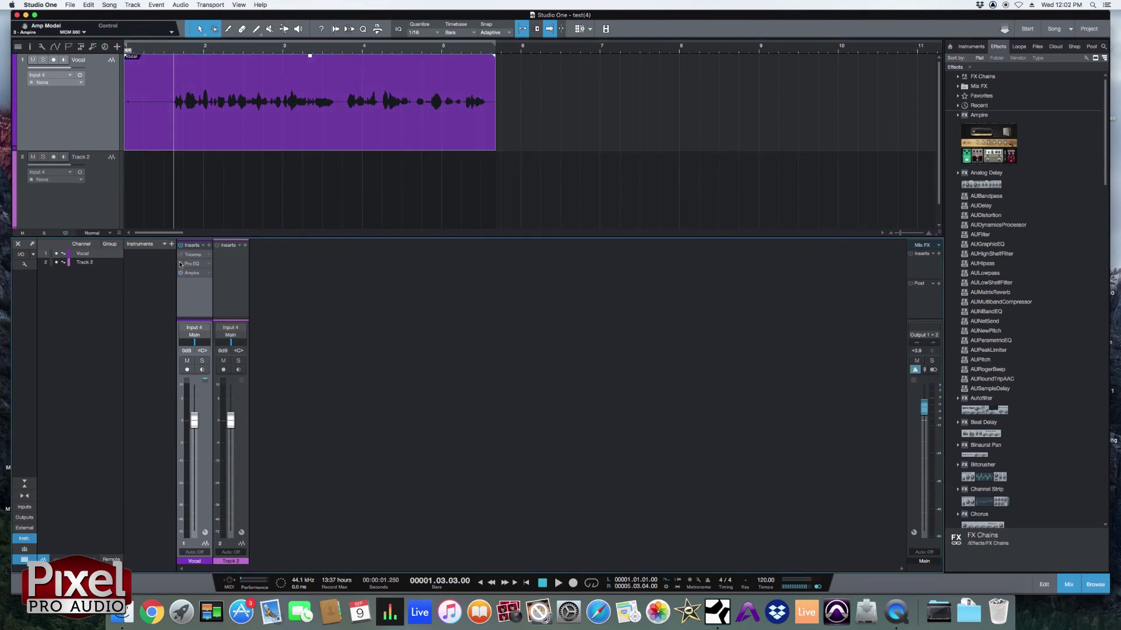
pyautogui.click(181, 263)
pyautogui.click(181, 255)
# Play the vocal, bypassing and restoring the whole insert chain, then stop playback
pyautogui.press('space')
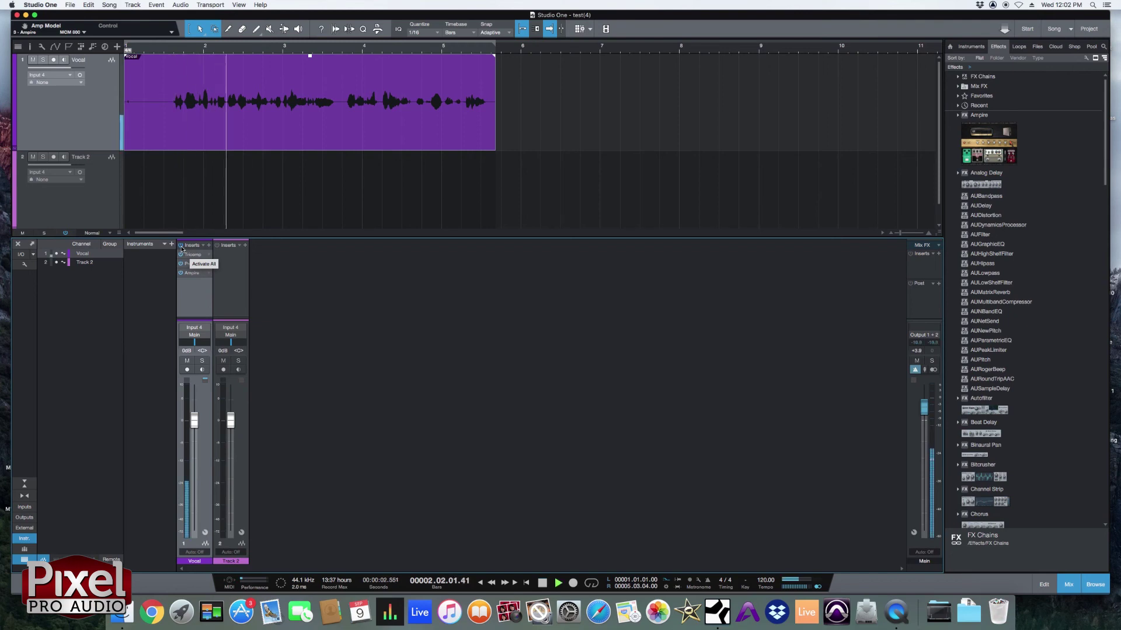
pyautogui.click(181, 248)
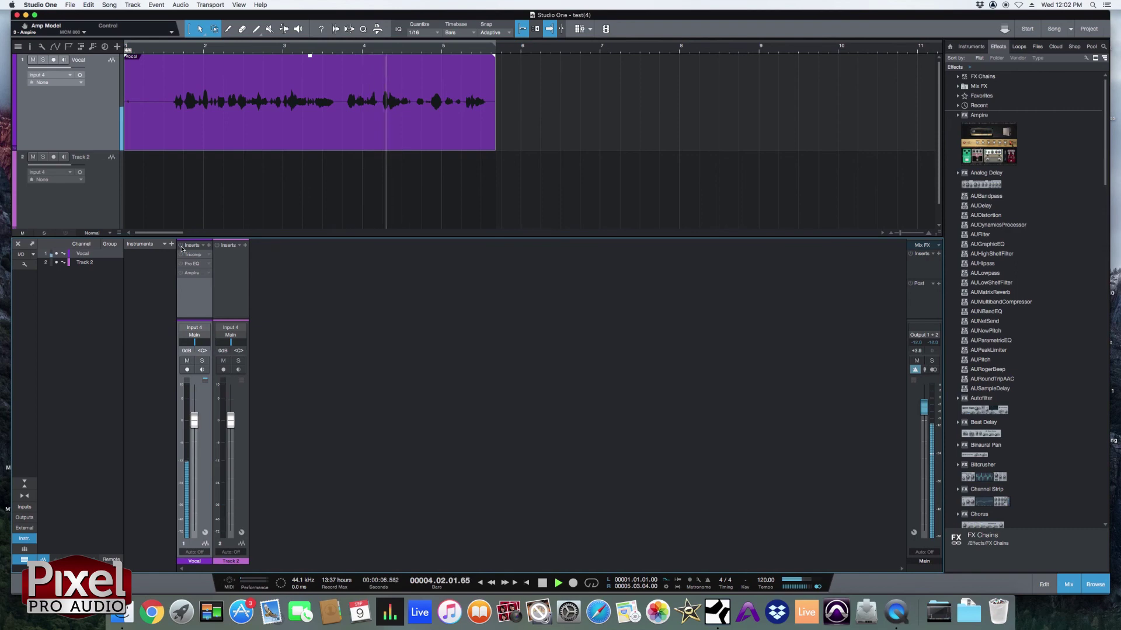
pyautogui.click(181, 248)
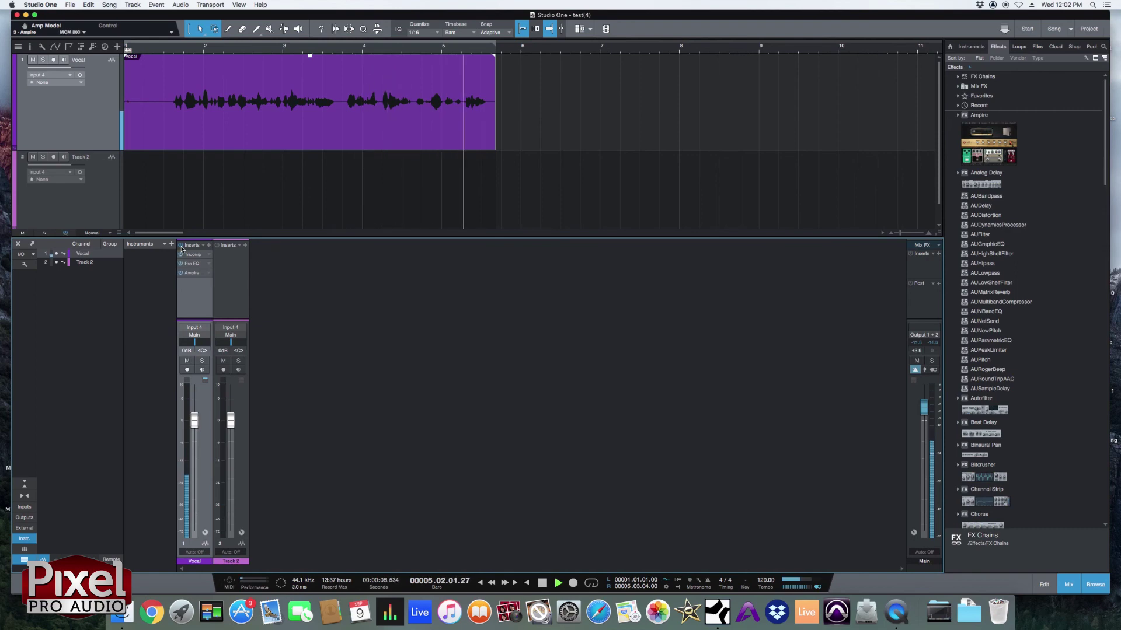
pyautogui.press('space')
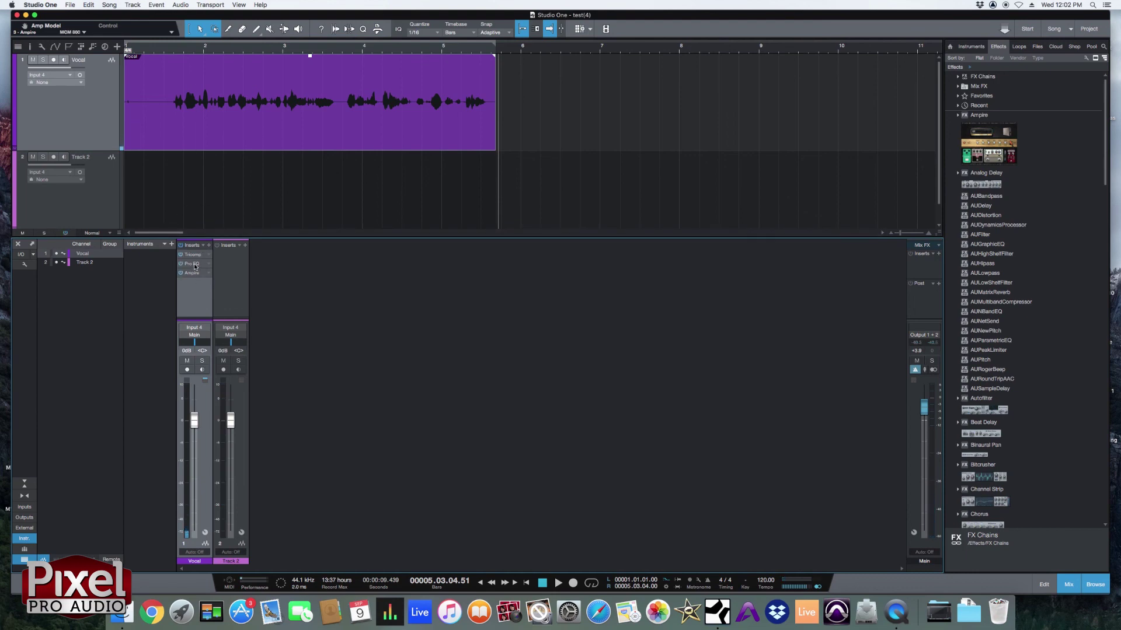
pyautogui.click(194, 264)
# Set the Ampire amp model to VC30 and toggle Ampire bypass off and back on
pyautogui.scroll(-3, 195, 299)
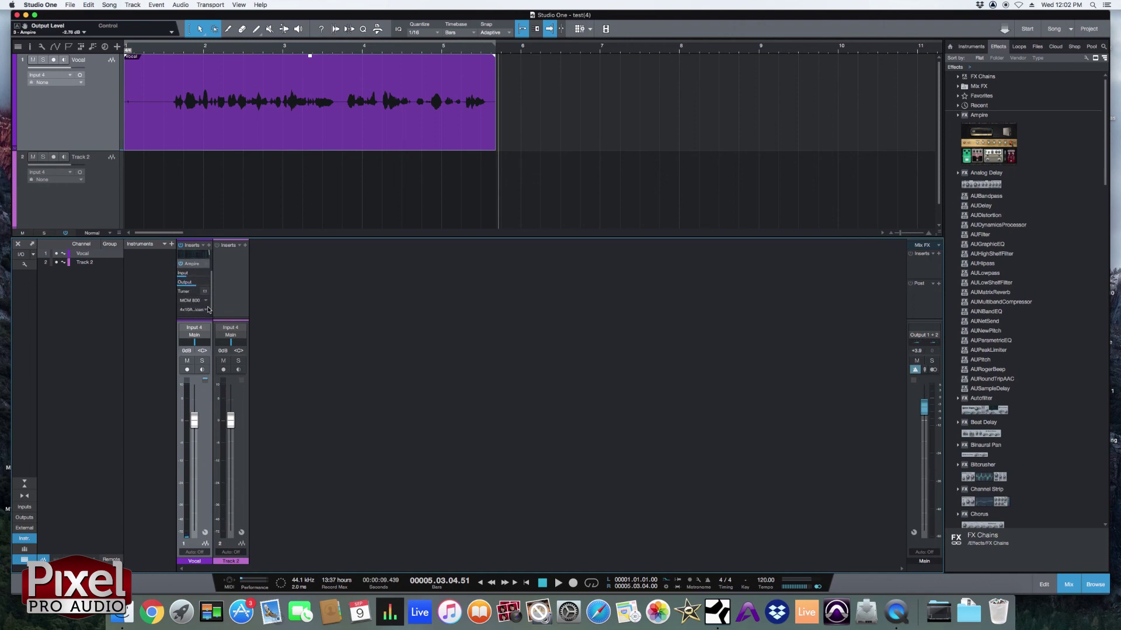
pyautogui.scroll(1, 196, 301)
pyautogui.scroll(-2, 197, 301)
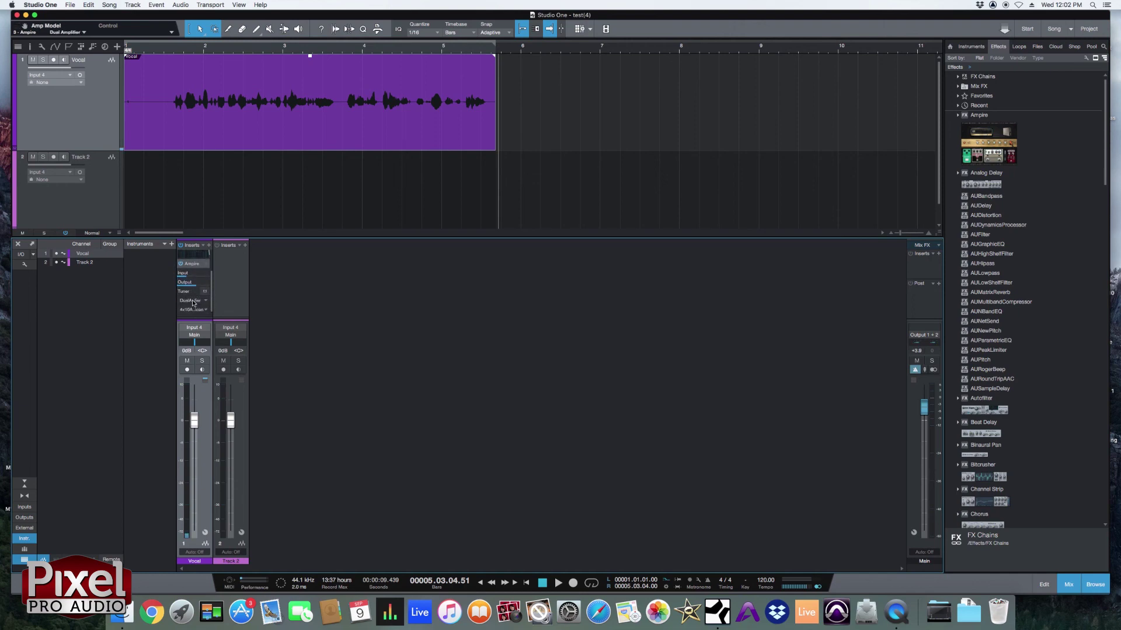
pyautogui.click(181, 264)
pyautogui.scroll(3, 186, 274)
pyautogui.click(182, 301)
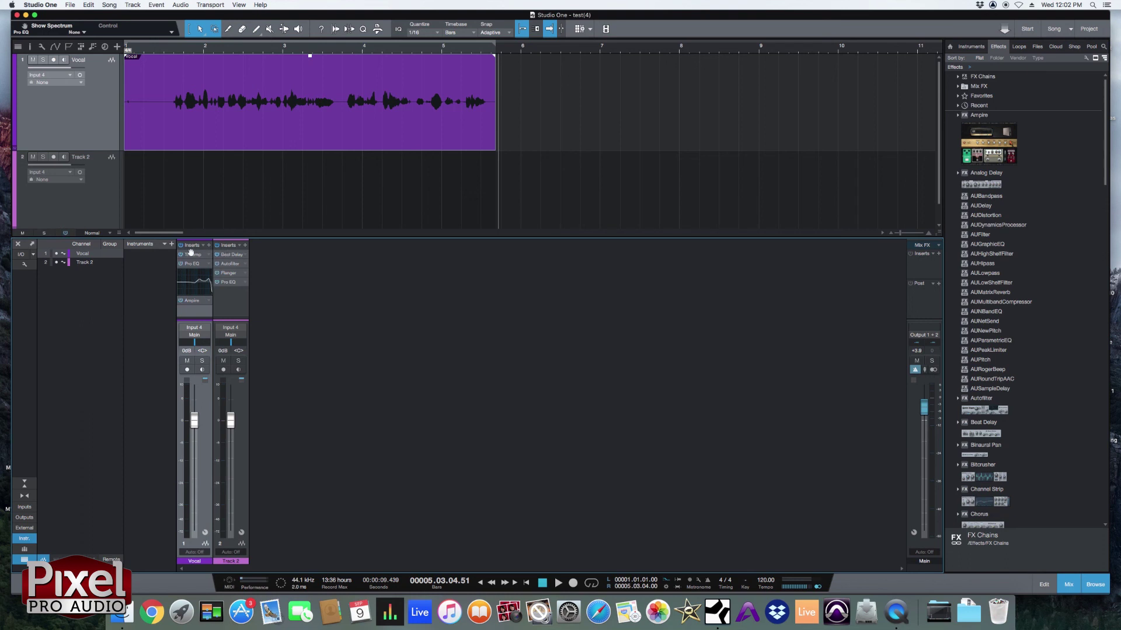
pyautogui.click(65, 233)
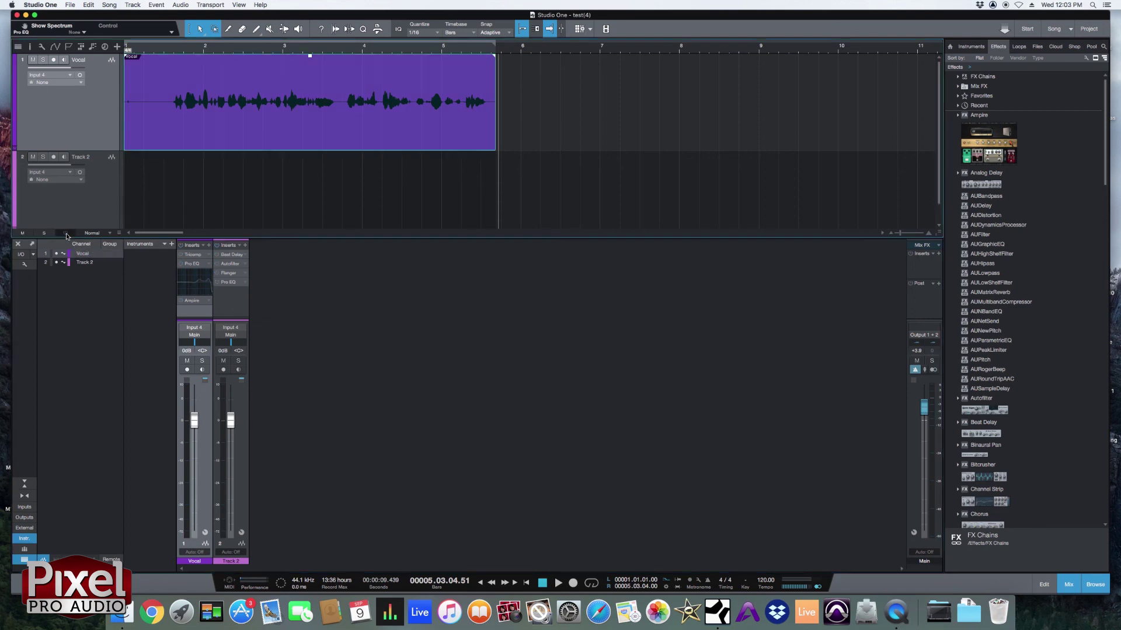
pyautogui.click(65, 232)
pyautogui.click(66, 233)
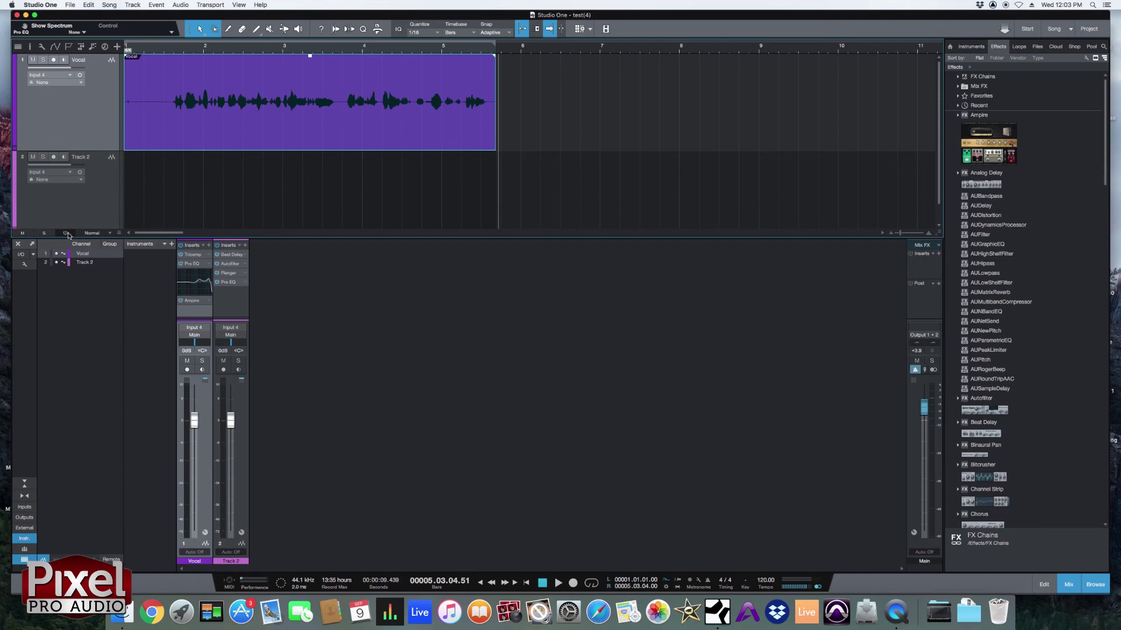